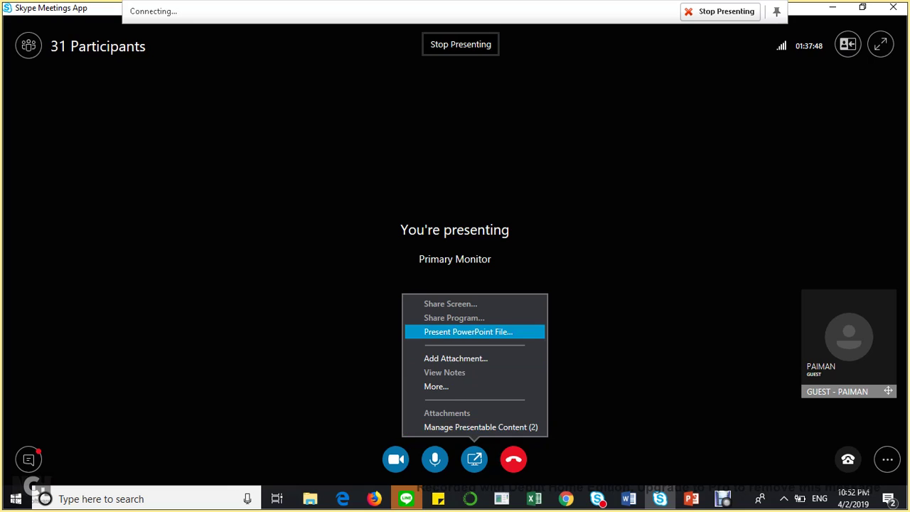
# - Close the sharing menu while the primary monitor is presented, then switch to File Explorer
pyautogui.press('Escape')
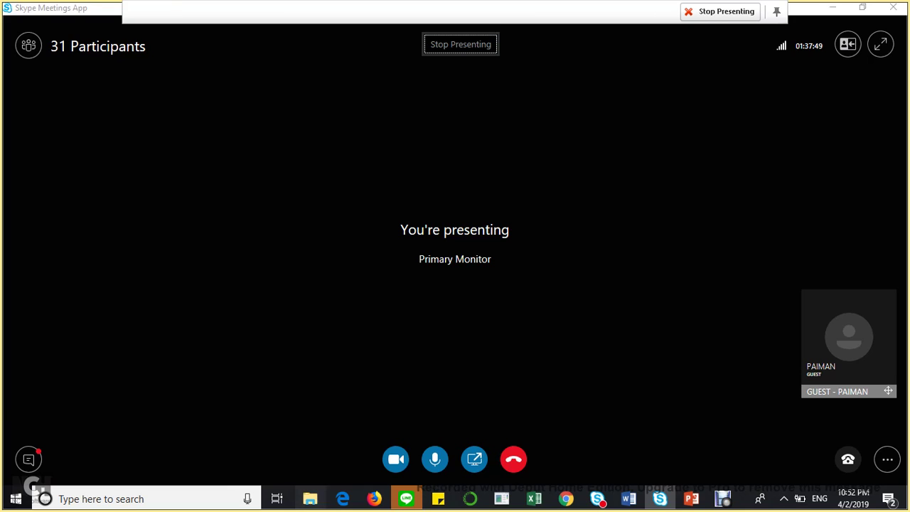
pyautogui.hotkey('alt', 'Tab')
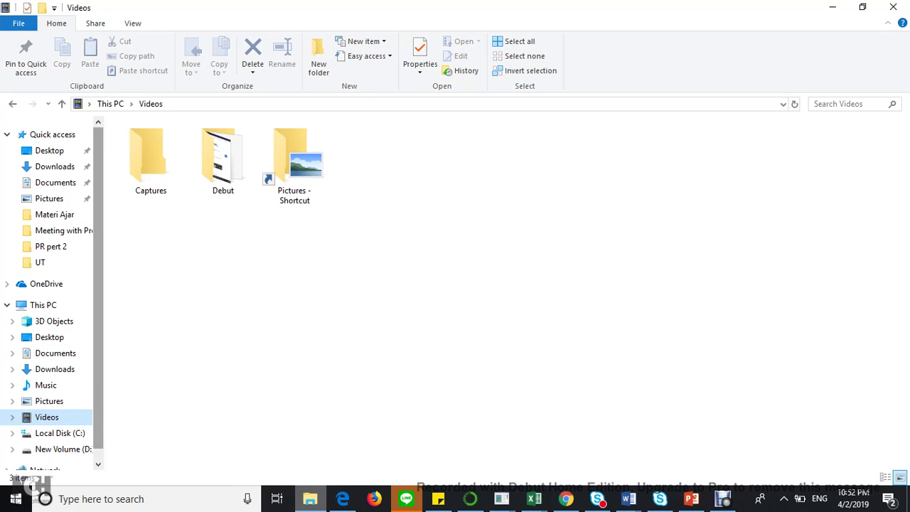
# - Browse via This PC and USB Drive (F:) to Downloads > UT, select Rekap Nilai TTM, and return to Excel
pyautogui.scroll(-1, 50, 291)
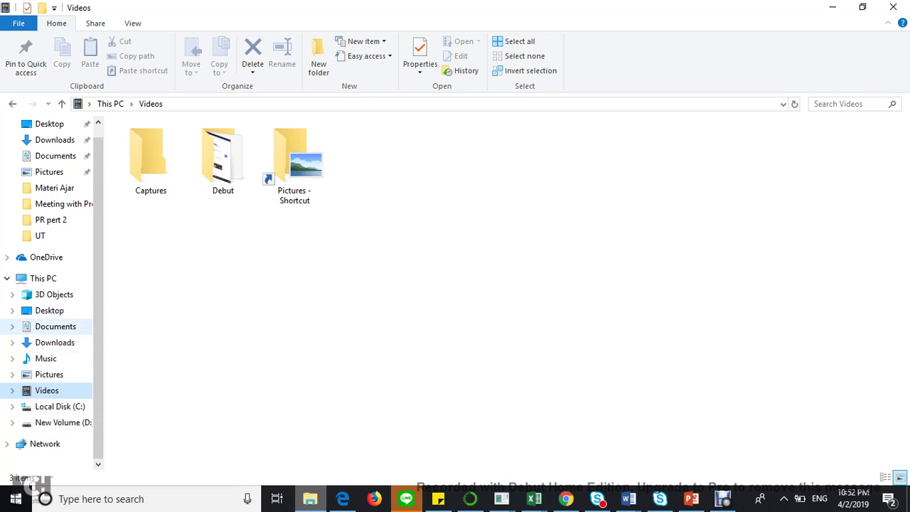
pyautogui.click(42, 278)
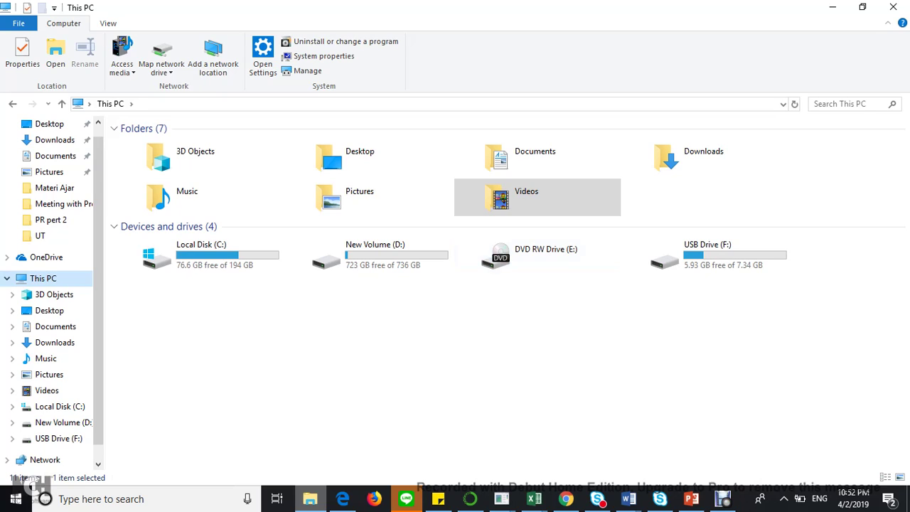
pyautogui.doubleClick(708, 255)
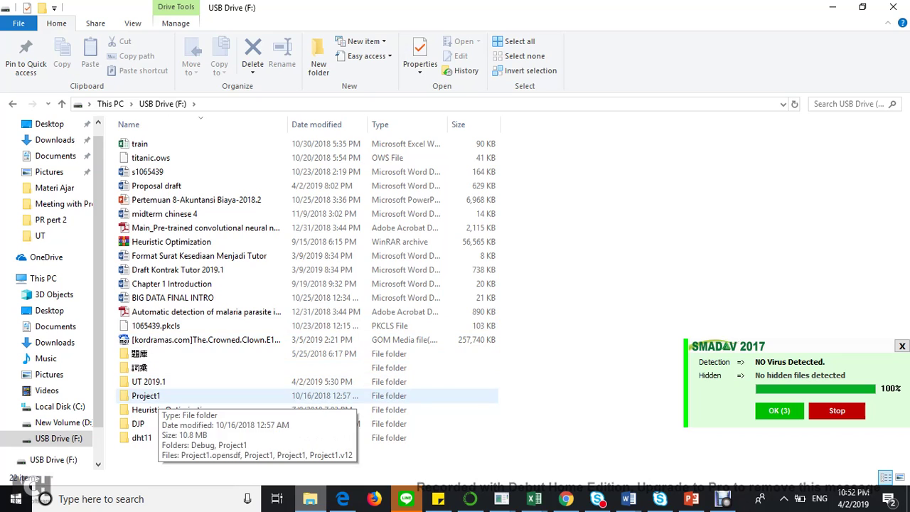
pyautogui.click(50, 203)
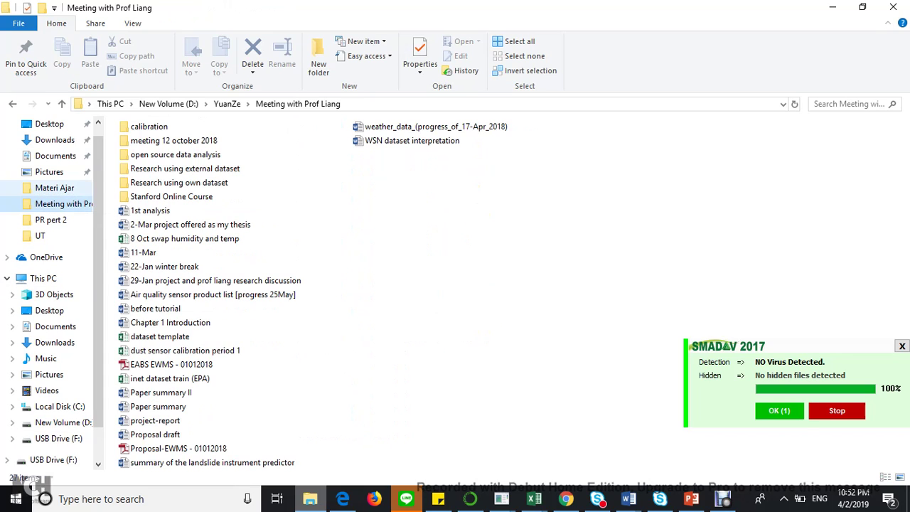
pyautogui.click(54, 187)
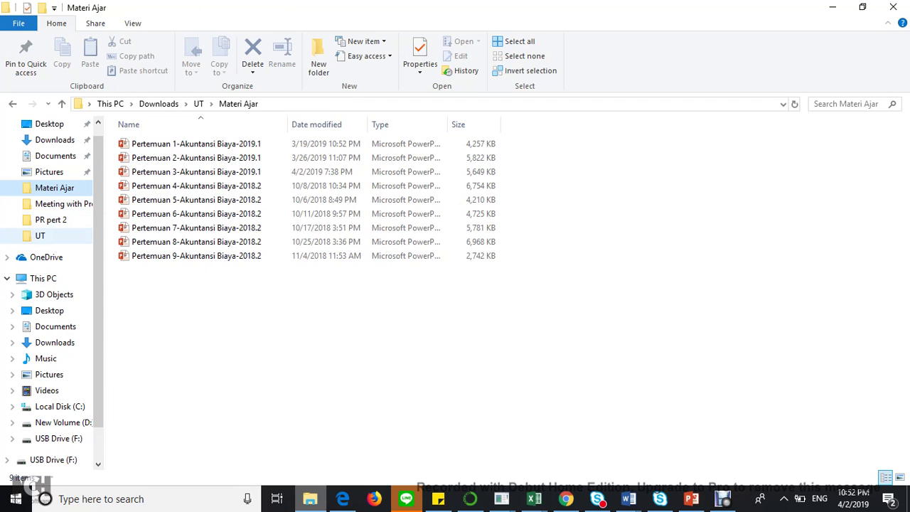
pyautogui.click(40, 235)
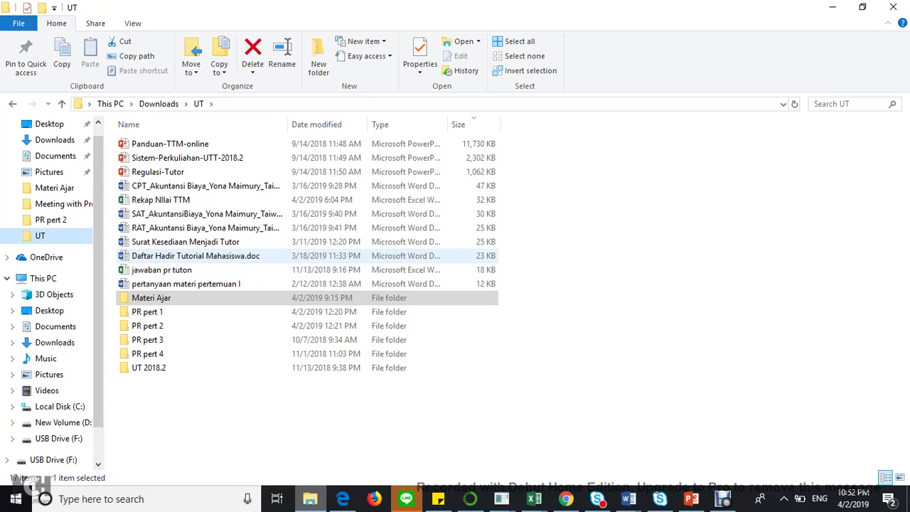
pyautogui.click(161, 200)
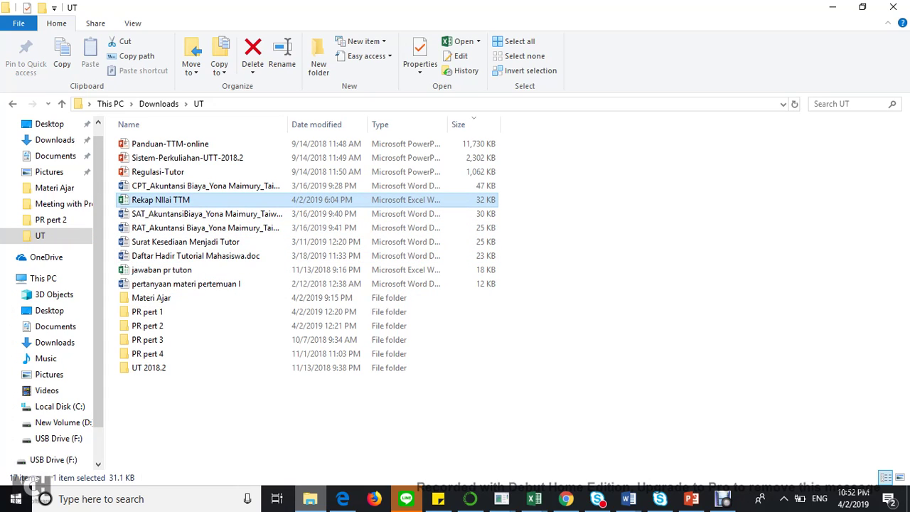
pyautogui.hotkey('alt', 'Tab')
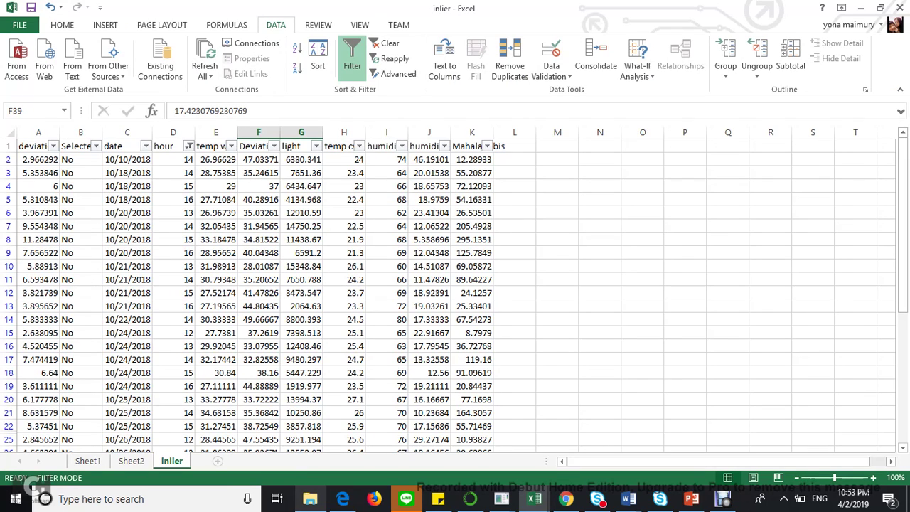
# - Paste the last student's name and number into G9:I9 on the kelompok sheet
pyautogui.moveTo(660, 499)
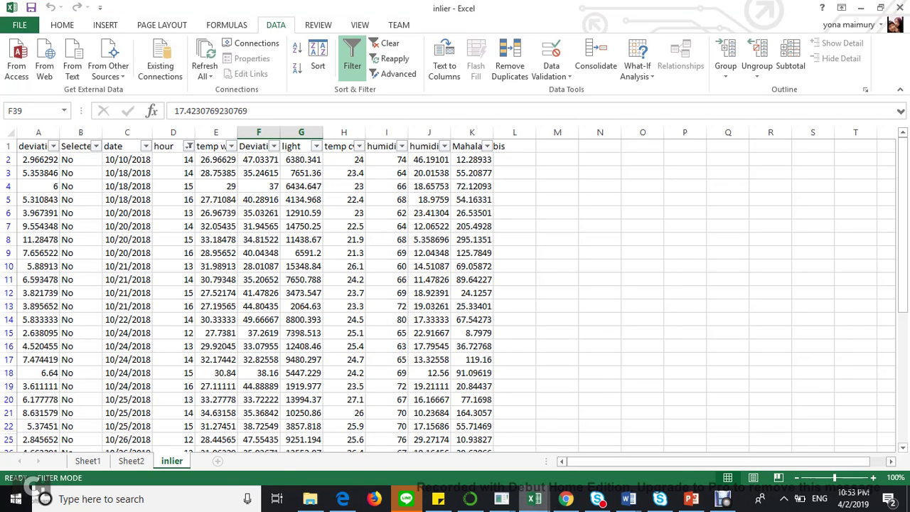
pyautogui.moveTo(535, 499)
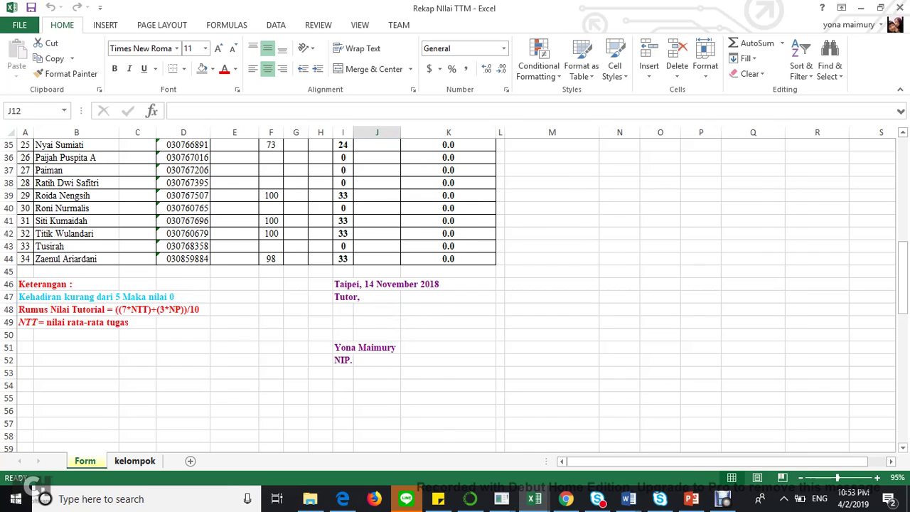
pyautogui.hotkey('ctrl', 'pagedown')
pyautogui.click(294, 359)
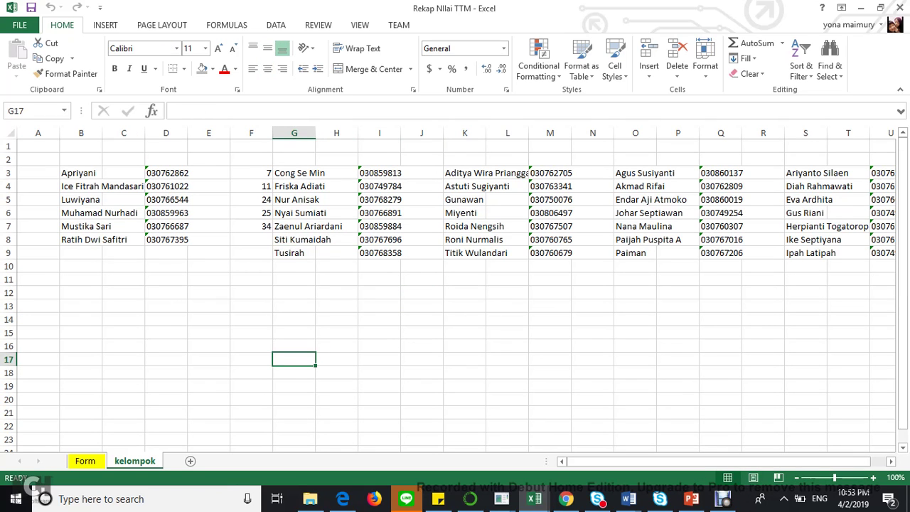
pyautogui.hscroll(3, 449, 289)
pyautogui.hscroll(-3, 449, 289)
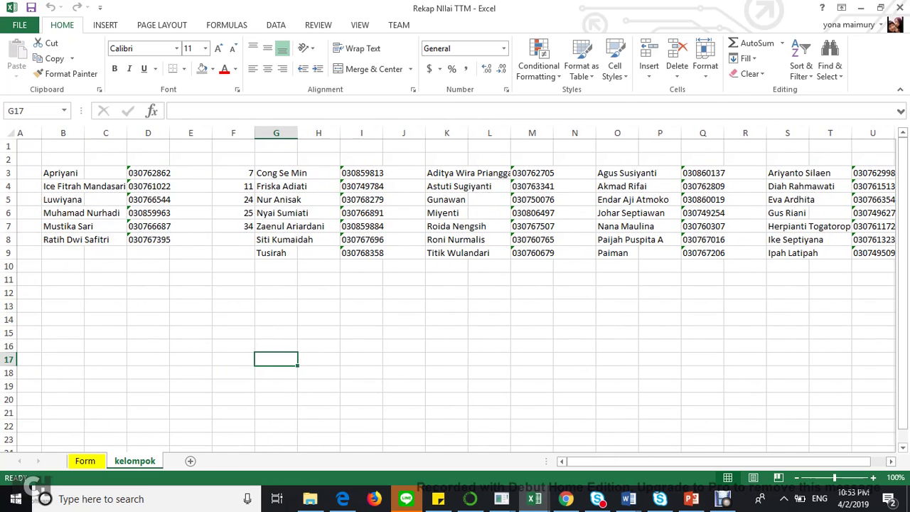
pyautogui.hscroll(-1, 455, 289)
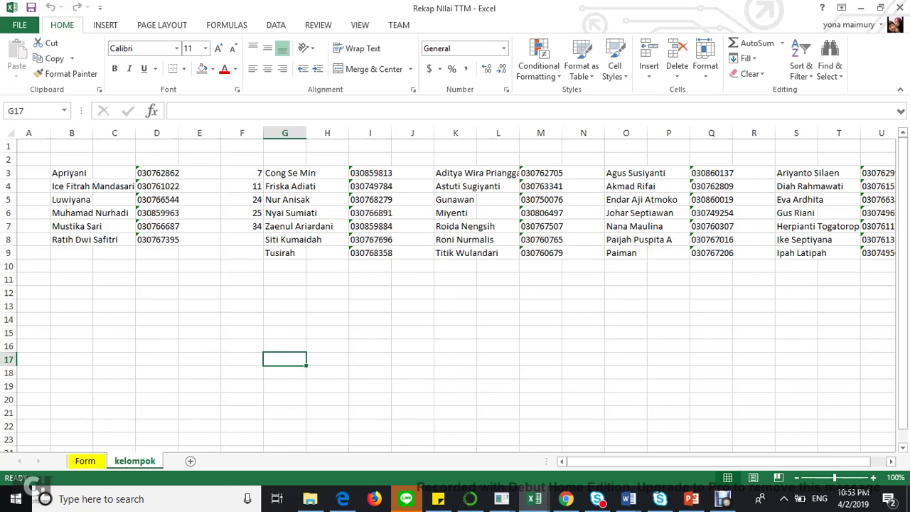
pyautogui.click(723, 499)
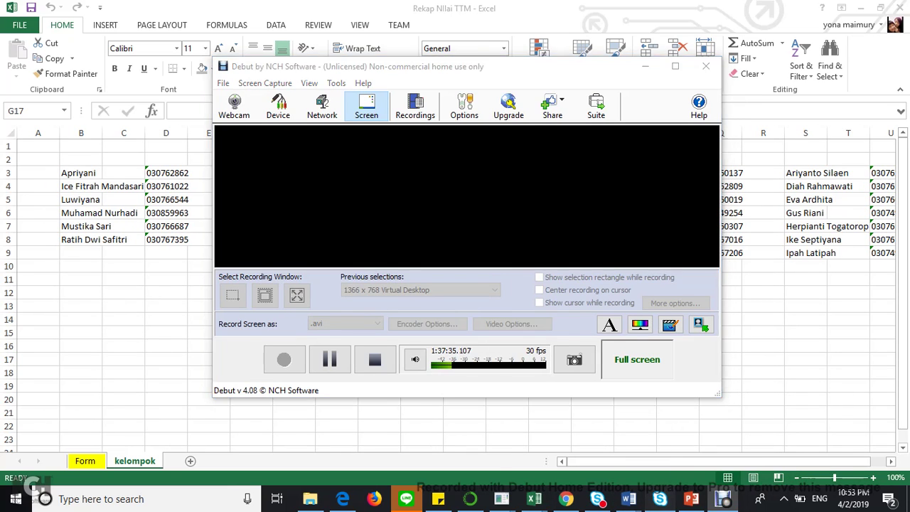
# - Switch the Skype presentation from the slide deck to sharing the screen
pyautogui.click(661, 498)
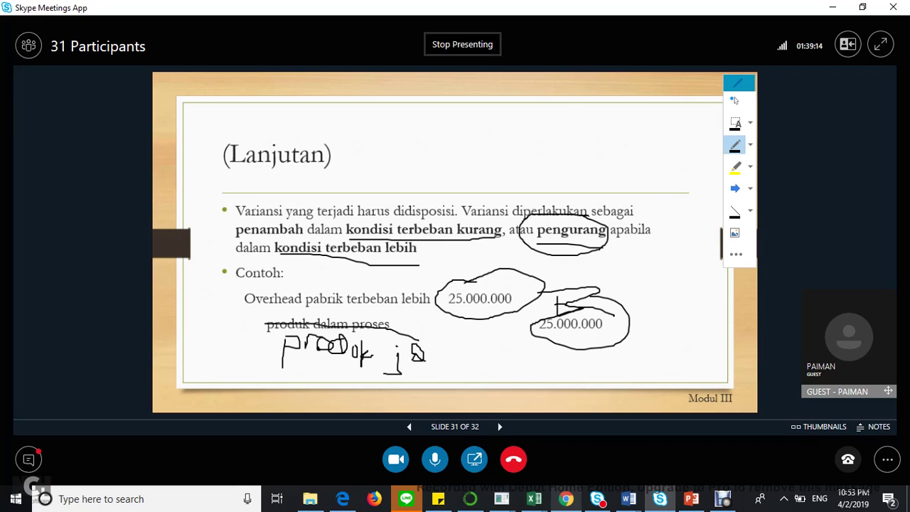
pyautogui.click(474, 459)
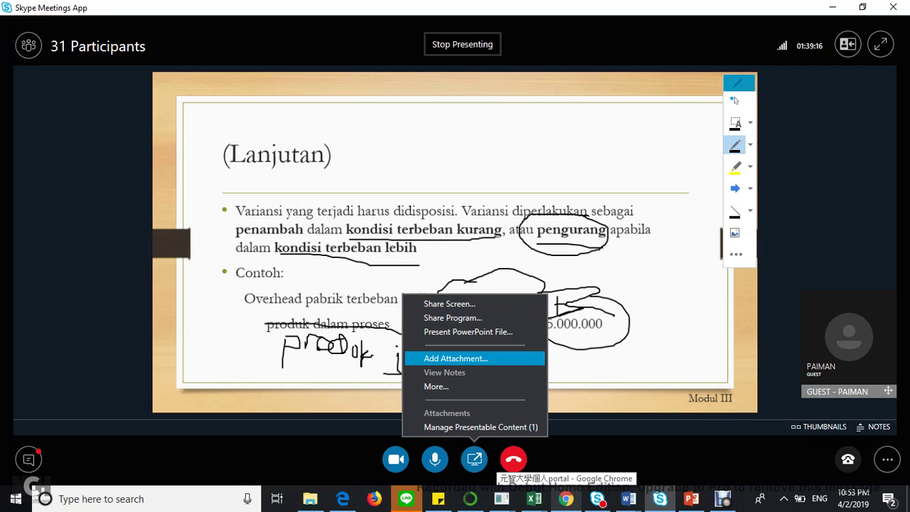
pyautogui.press('Up')
pyautogui.press('Up')
pyautogui.press('Up')
pyautogui.press('Up')
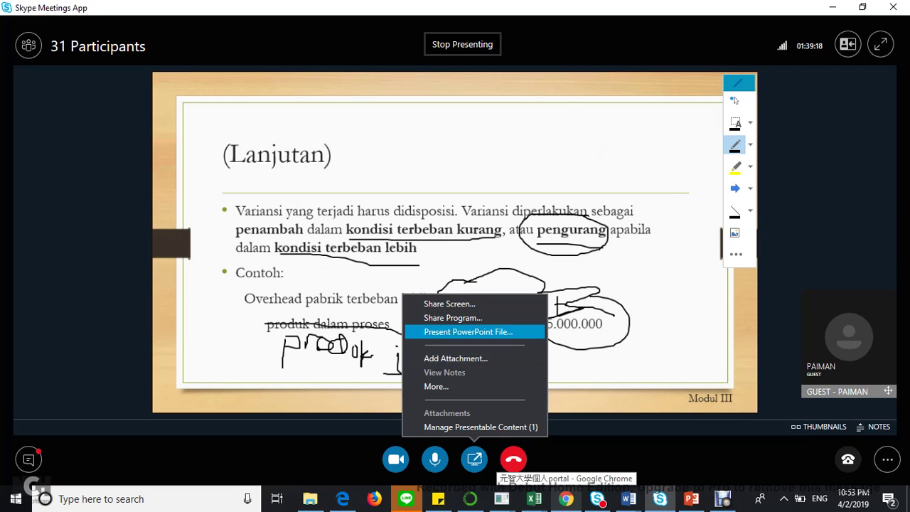
pyautogui.press('Escape')
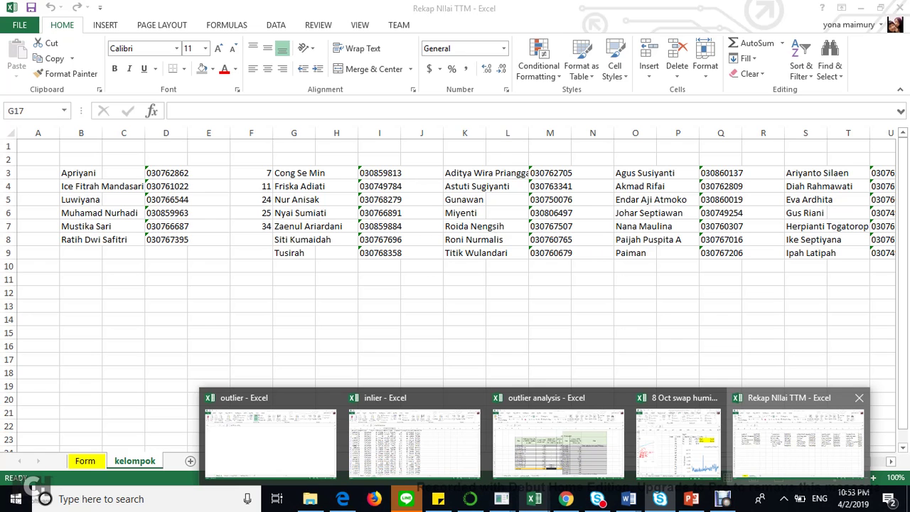
# - Bring the Rekap Nilai TTM workbook forward and enter group numbers 1 and 2 in the header row
pyautogui.click(797, 438)
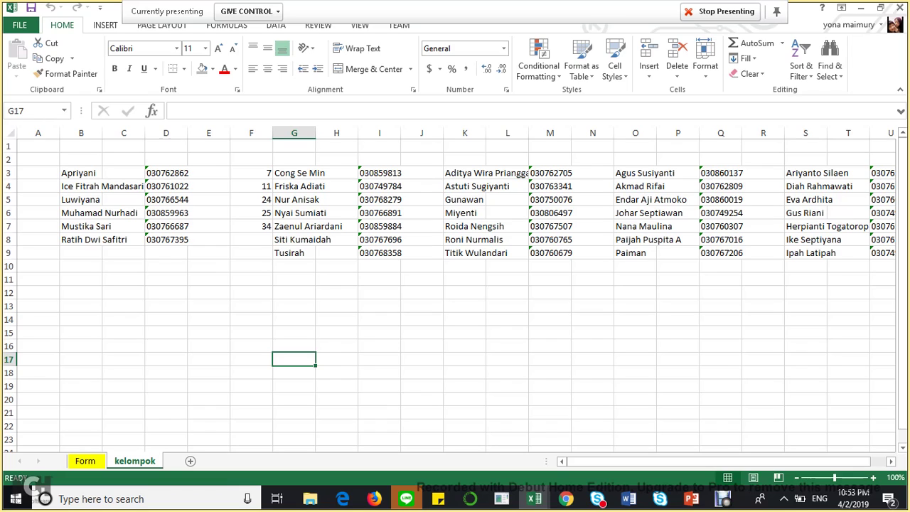
pyautogui.click(123, 159)
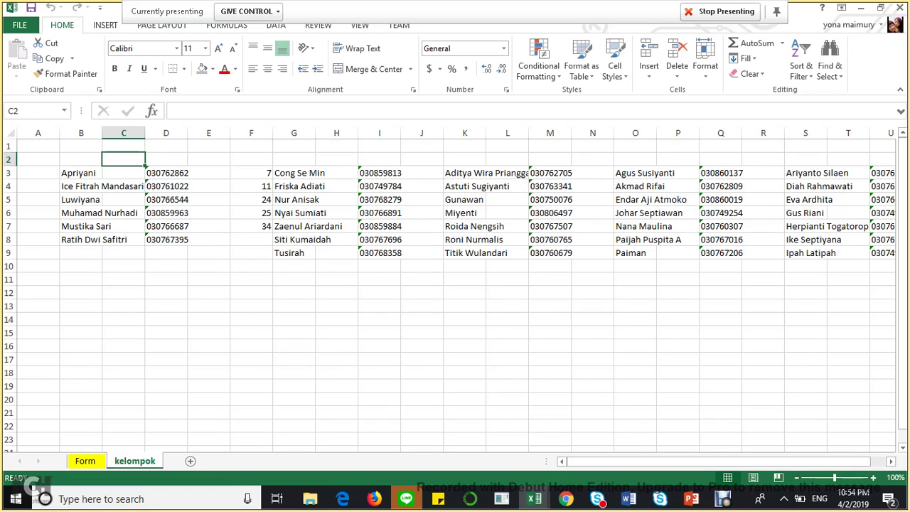
pyautogui.press('F2')
pyautogui.write('1')
pyautogui.press('Tab')
pyautogui.press('Tab')
pyautogui.press('Tab')
pyautogui.press('Tab')
pyautogui.press('Tab')
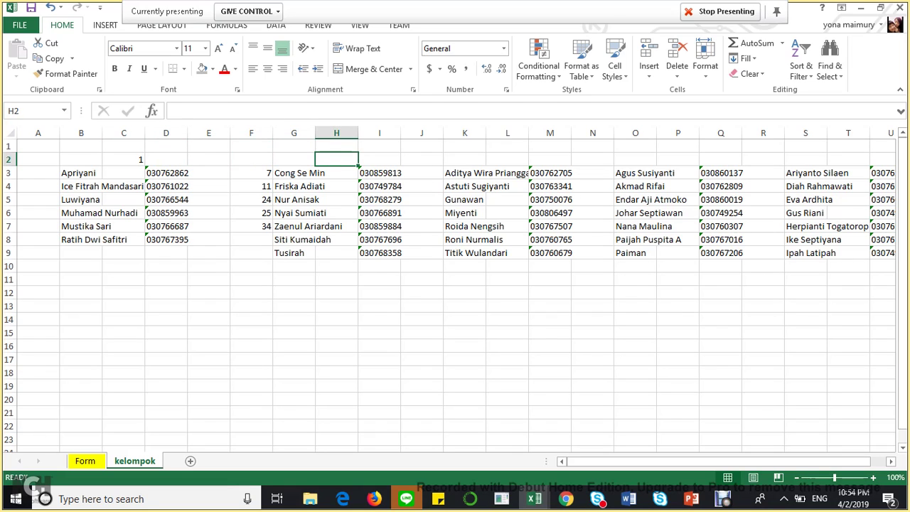
pyautogui.write('2')
pyautogui.press('Tab')
pyautogui.press('Tab')
pyautogui.press('Tab')
pyautogui.press('Tab')
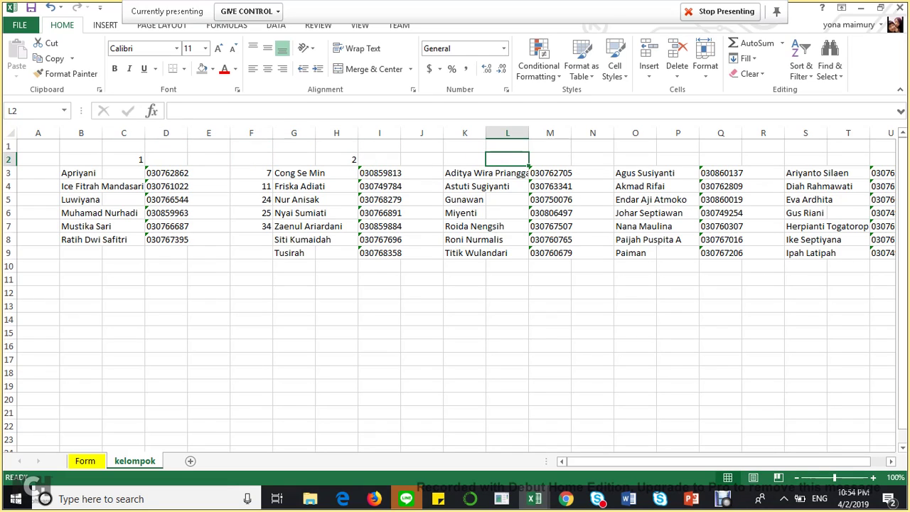
# - Enter group numbers 3, 4 and 5 along the header row, then return to the top-left
pyautogui.write('3')
pyautogui.press('Tab')
pyautogui.press('Tab')
pyautogui.press('Tab')
pyautogui.press('Tab')
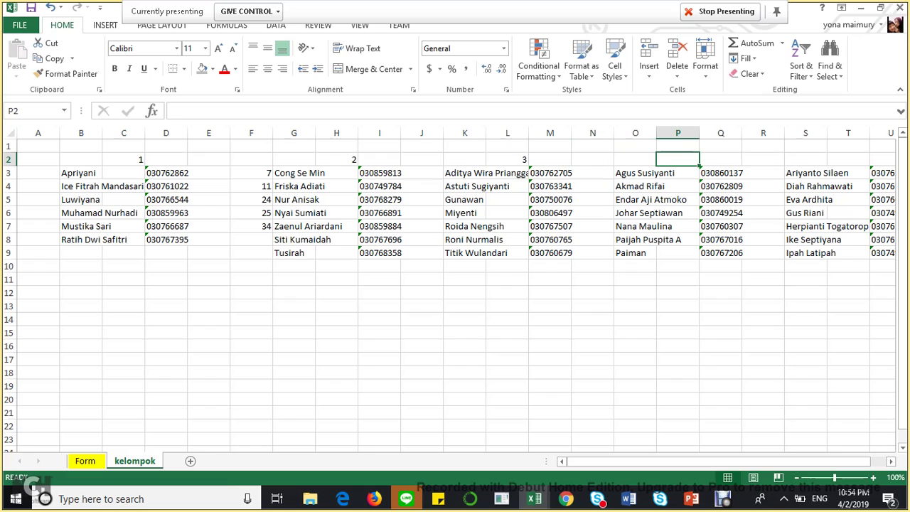
pyautogui.write('4')
pyautogui.press('Tab')
pyautogui.press('Tab')
pyautogui.press('Tab')
pyautogui.press('Tab')
pyautogui.press('Tab')
pyautogui.hotkey('shift', 'Tab')
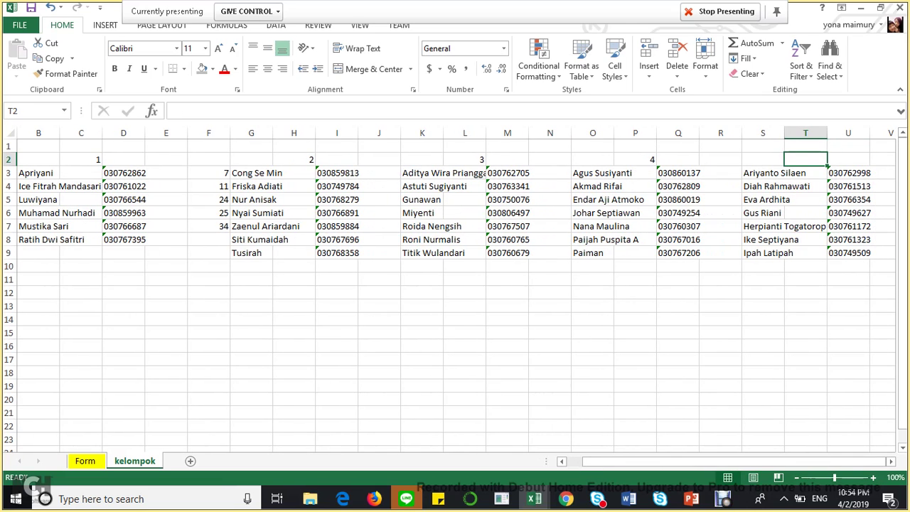
pyautogui.write('5')
pyautogui.press('Left')
pyautogui.press('Left')
pyautogui.press('Left')
pyautogui.press('Left')
pyautogui.press('Left')
pyautogui.press('Left')
pyautogui.press('Left')
pyautogui.press('Left')
pyautogui.press('Left')
pyautogui.press('Left')
pyautogui.press('Left')
pyautogui.press('Left')
pyautogui.press('Left')
pyautogui.press('Left')
pyautogui.press('Left')
pyautogui.press('Left')
pyautogui.press('Left')
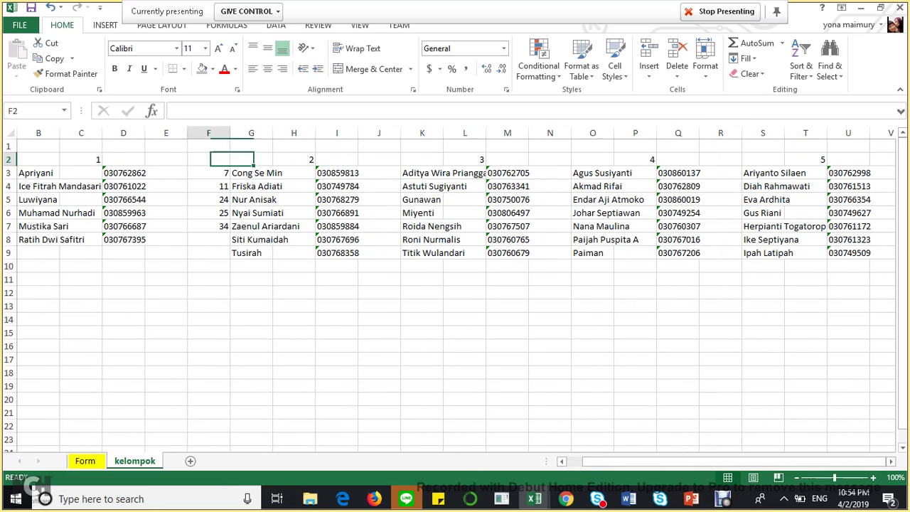
pyautogui.press('Left')
pyautogui.press('Up')
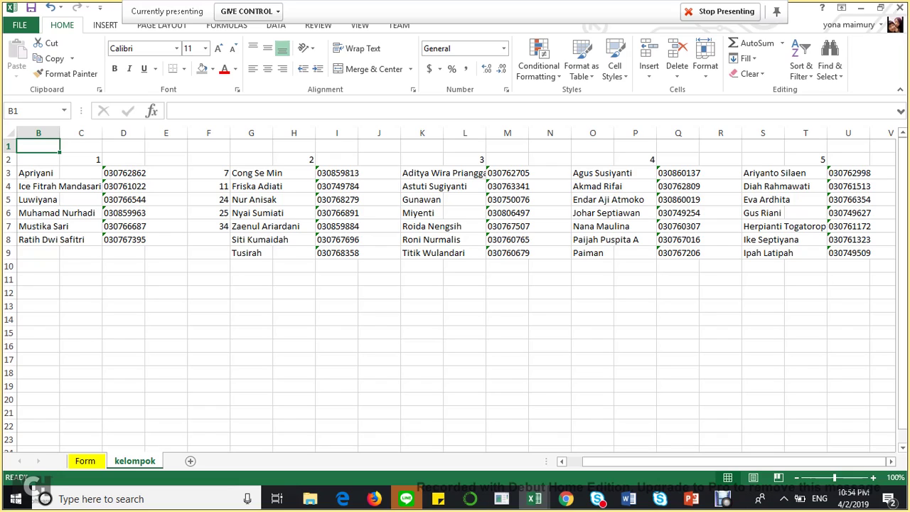
# - Type group 1's note 'modul 4, kegiatan belajar 1, bag A' in B10
pyautogui.click(39, 266)
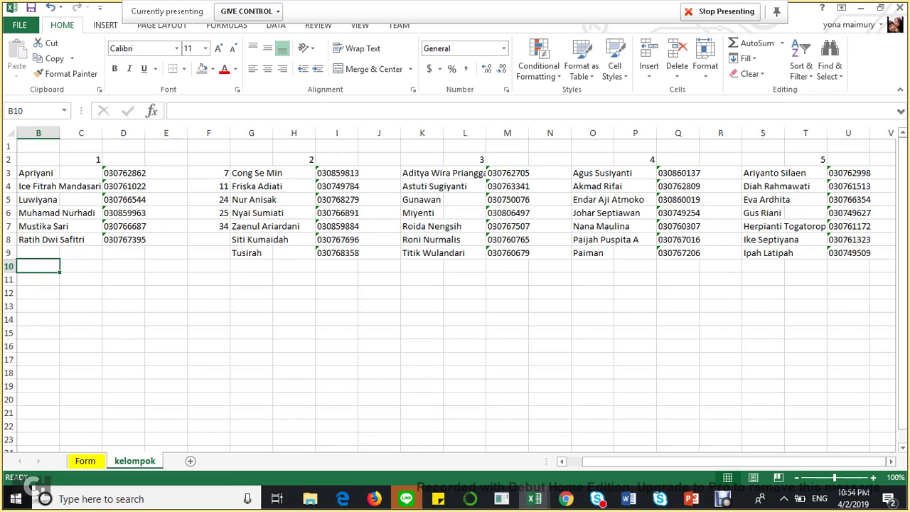
pyautogui.write('mod')
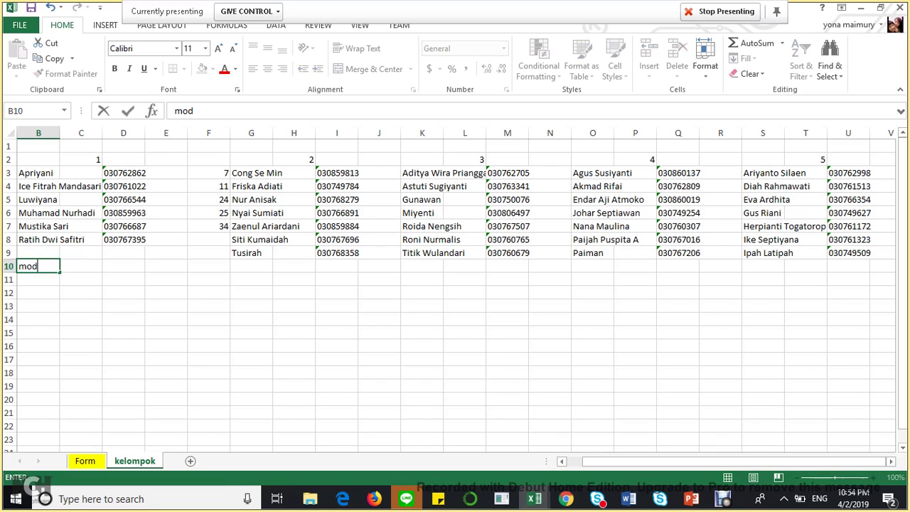
pyautogui.write('ul 4, kegiatan')
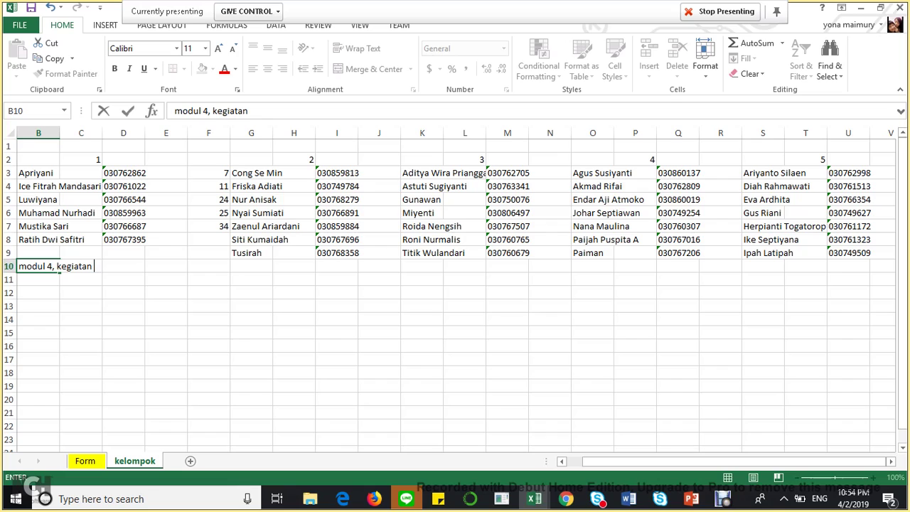
pyautogui.write(' belajar 1')
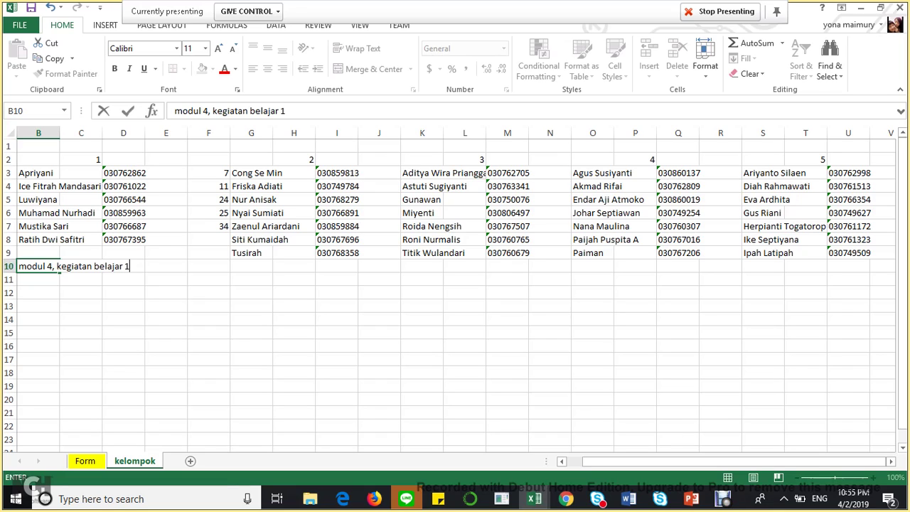
pyautogui.write(', bag A')
pyautogui.press('Return')
# - Type group 2's note 'kegiatan belajar 1, bag B' in G10
pyautogui.press('Right')
pyautogui.press('Right')
pyautogui.press('Right')
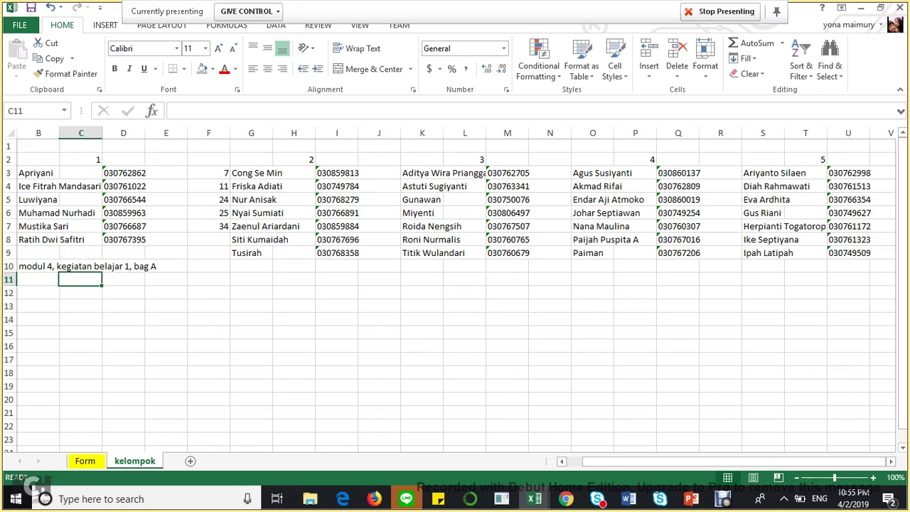
pyautogui.press('Right')
pyautogui.press('Right')
pyautogui.press('Up')
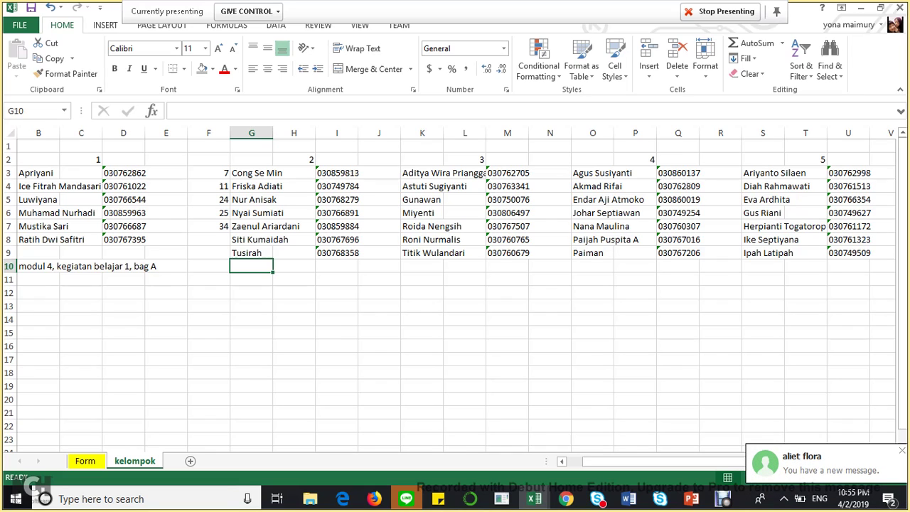
pyautogui.write('MODUL')
pyautogui.press('BackSpace')
pyautogui.press('BackSpace')
pyautogui.press('BackSpace')
pyautogui.press('BackSpace')
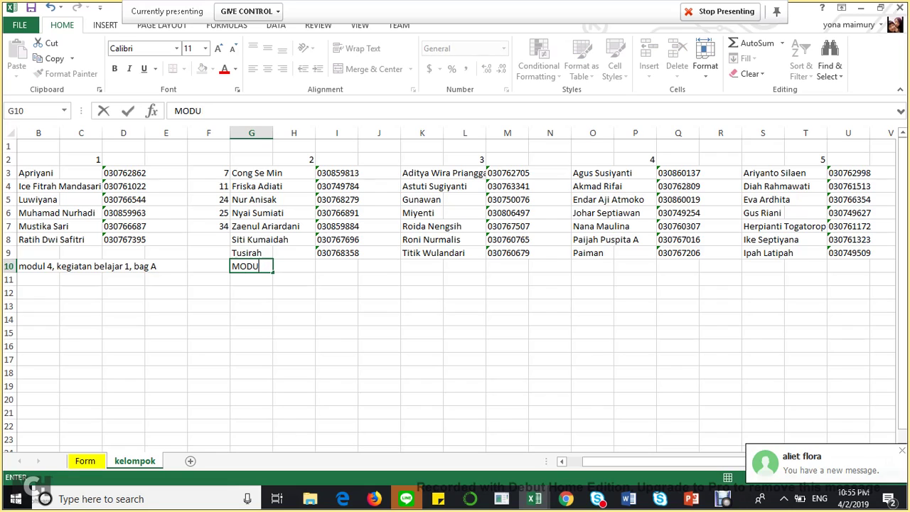
pyautogui.press('BackSpace')
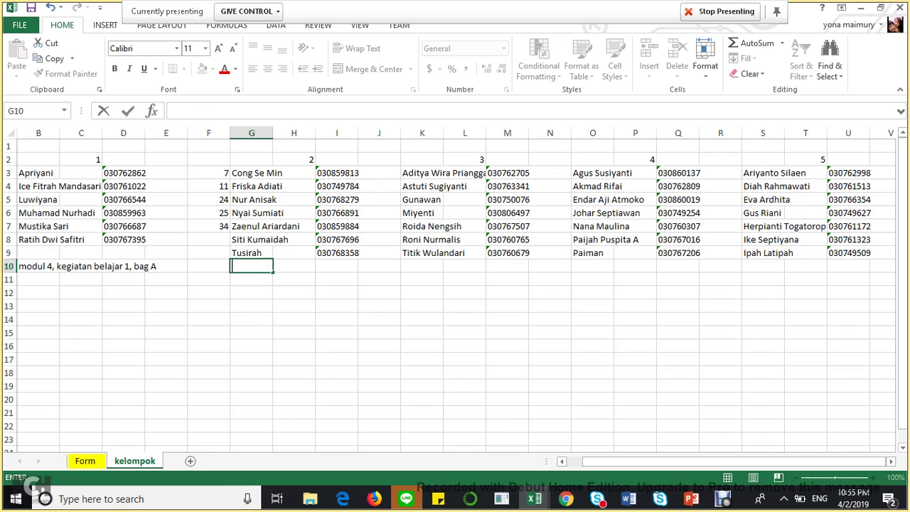
pyautogui.write('kegiatan bel')
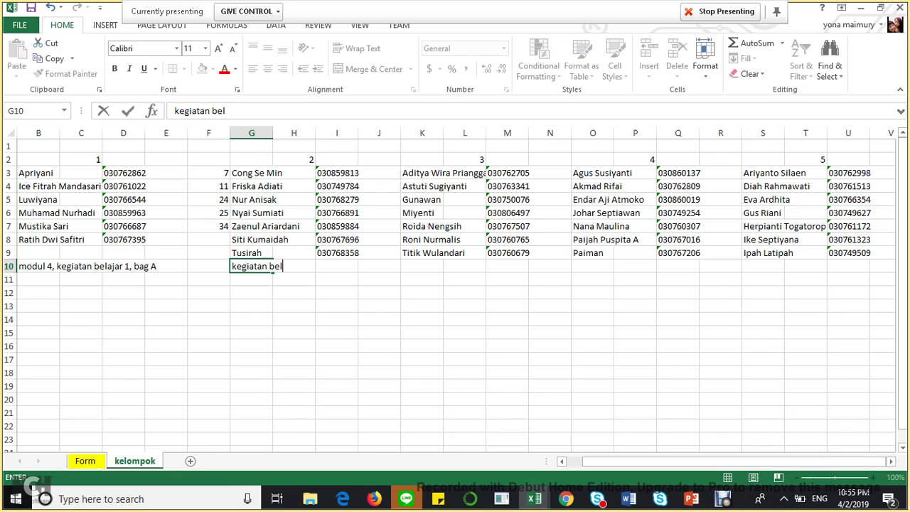
pyautogui.write('ajar 1, bag B')
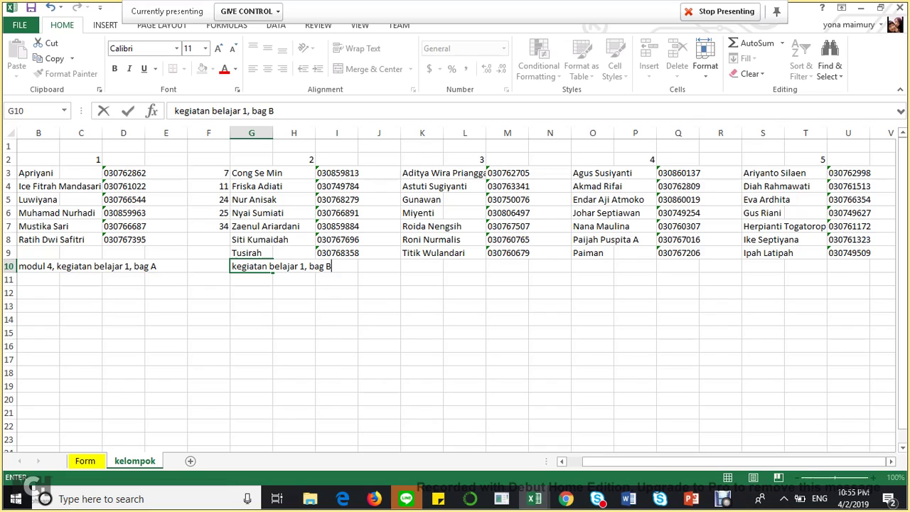
pyautogui.press('Right')
pyautogui.press('Right')
pyautogui.press('Right')
pyautogui.press('Right')
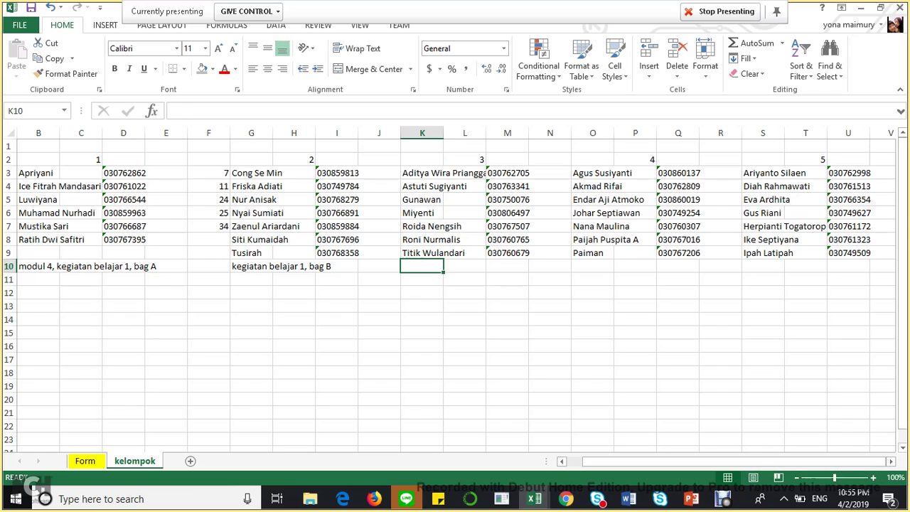
# - Type group 3's note 'kegiatan belajar 1, bag C' in K10
pyautogui.write('KEGIATA')
pyautogui.press('BackSpace')
pyautogui.press('BackSpace')
pyautogui.press('BackSpace')
pyautogui.press('BackSpace')
pyautogui.press('BackSpace')
pyautogui.press('BackSpace')
pyautogui.press('BackSpace')
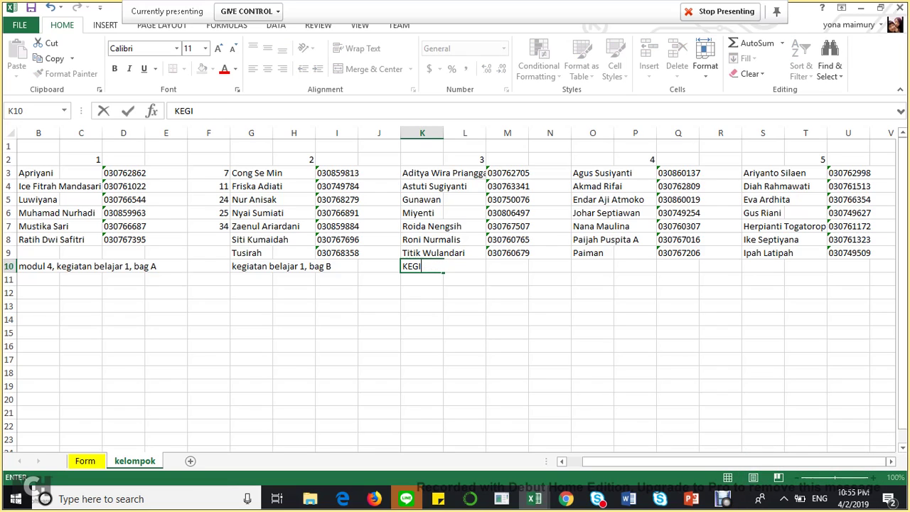
pyautogui.write('egiata')
pyautogui.write('n be')
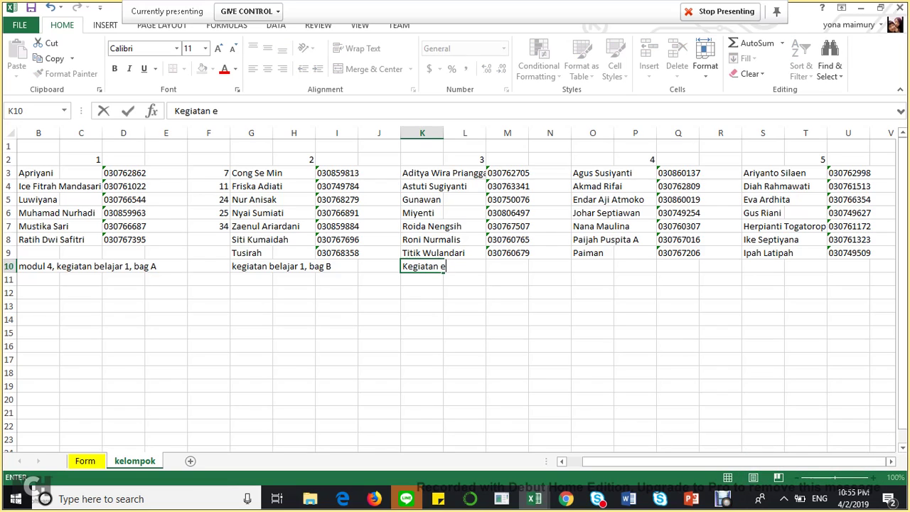
pyautogui.press('BackSpace')
pyautogui.write('belajar 1, bag C')
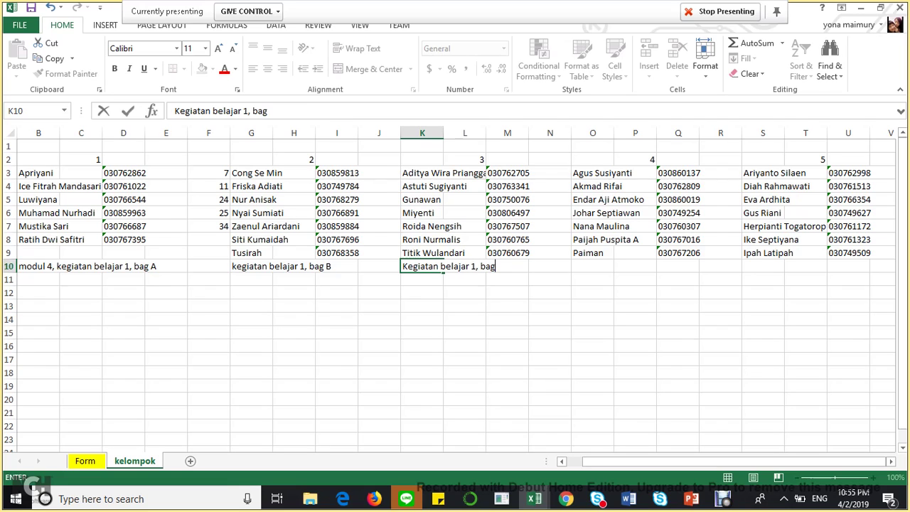
pyautogui.press('Tab')
pyautogui.press('Right')
pyautogui.press('Right')
pyautogui.press('Right')
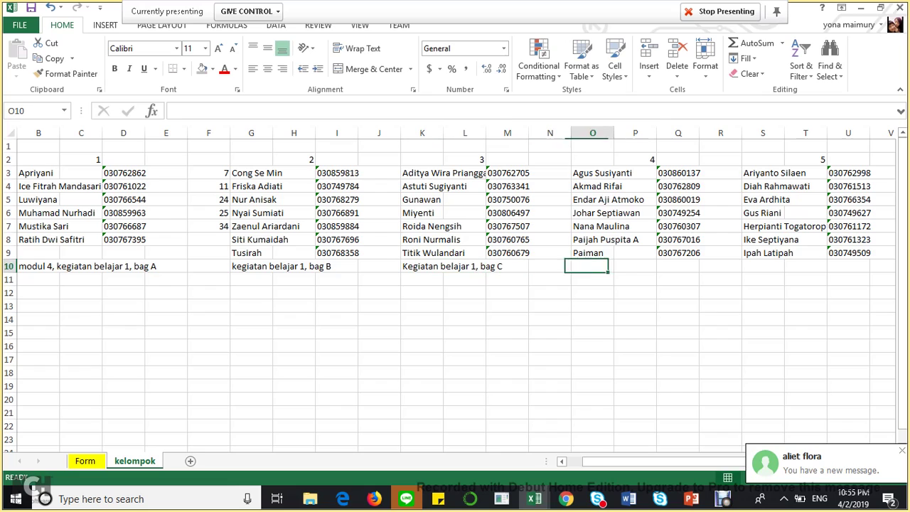
pyautogui.press('Left')
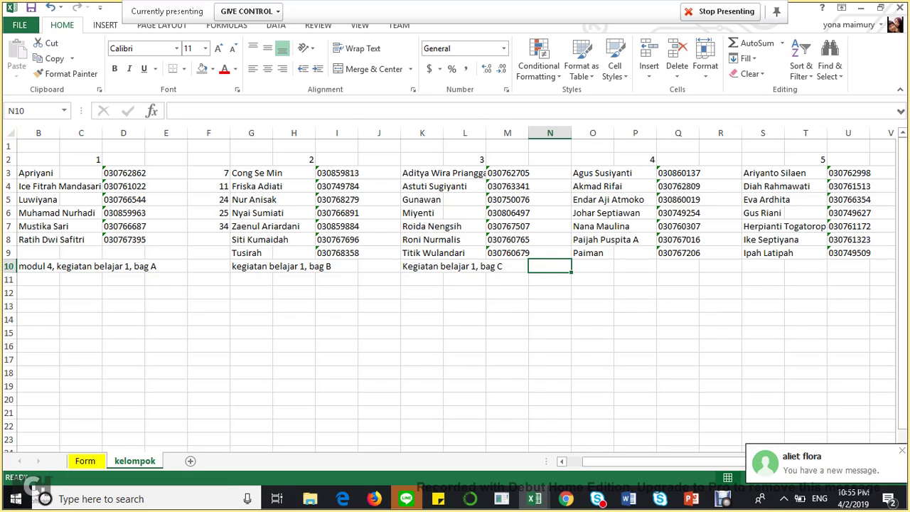
# - Insert a blank row above the assignment notes row
pyautogui.click(8, 266)
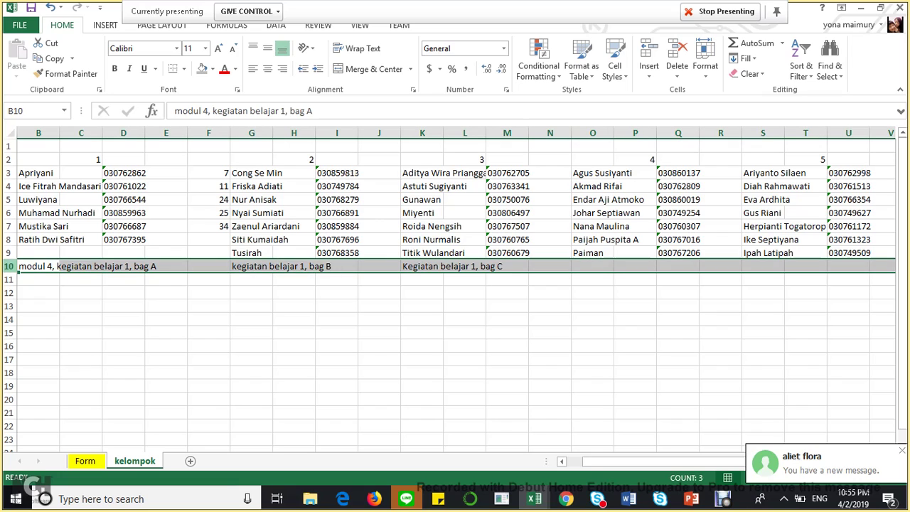
pyautogui.rightClick(9, 266)
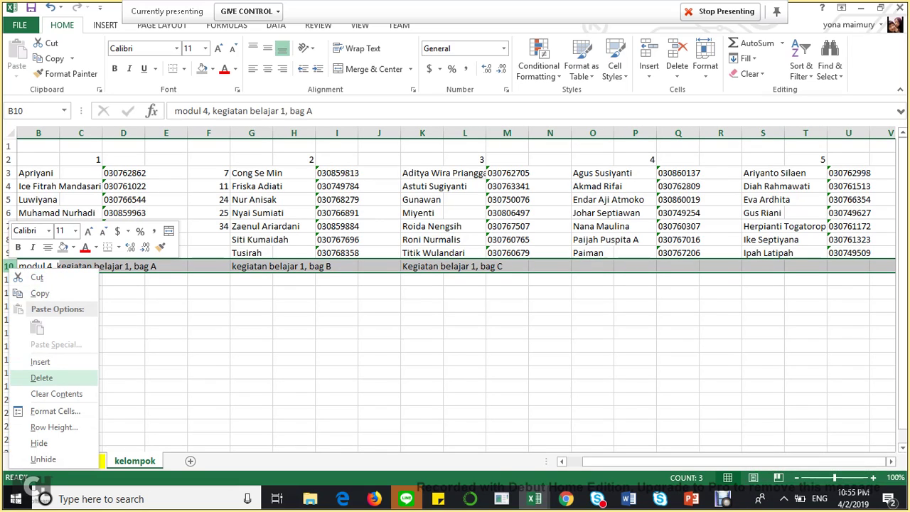
pyautogui.click(40, 362)
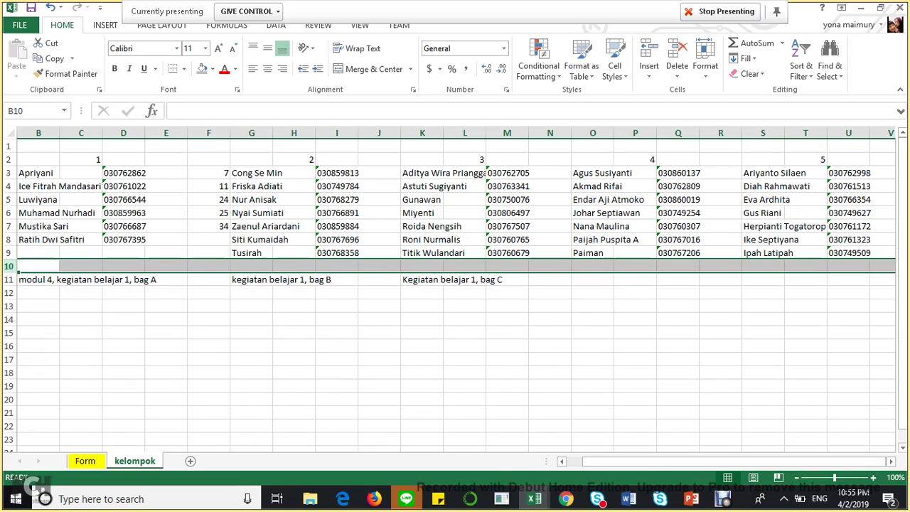
# - Enter 'Kegiatan belajar 2, bag A' as group 4's note in O11
pyautogui.click(592, 280)
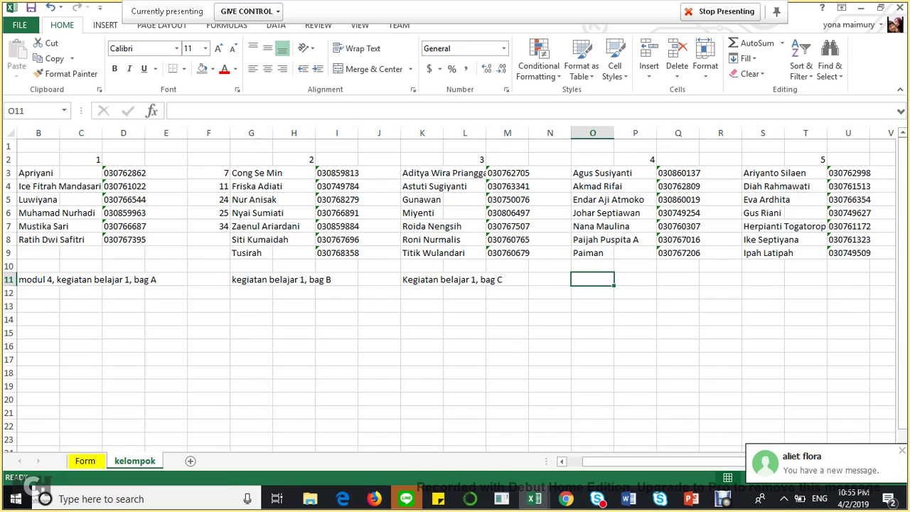
pyautogui.write('KEGIATAN')
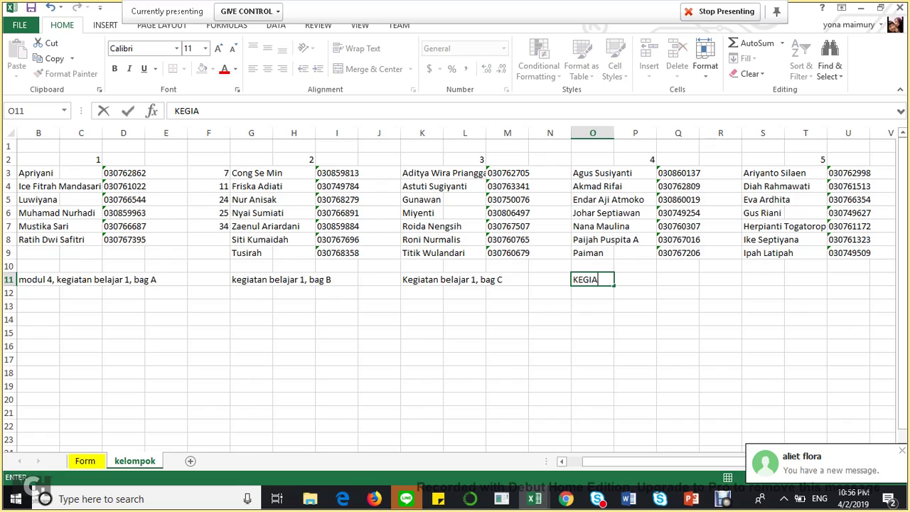
pyautogui.press('BackSpace')
pyautogui.press('BackSpace')
pyautogui.press('BackSpace')
pyautogui.press('BackSpace')
pyautogui.press('BackSpace')
pyautogui.press('BackSpace')
pyautogui.press('BackSpace')
pyautogui.write('ek')
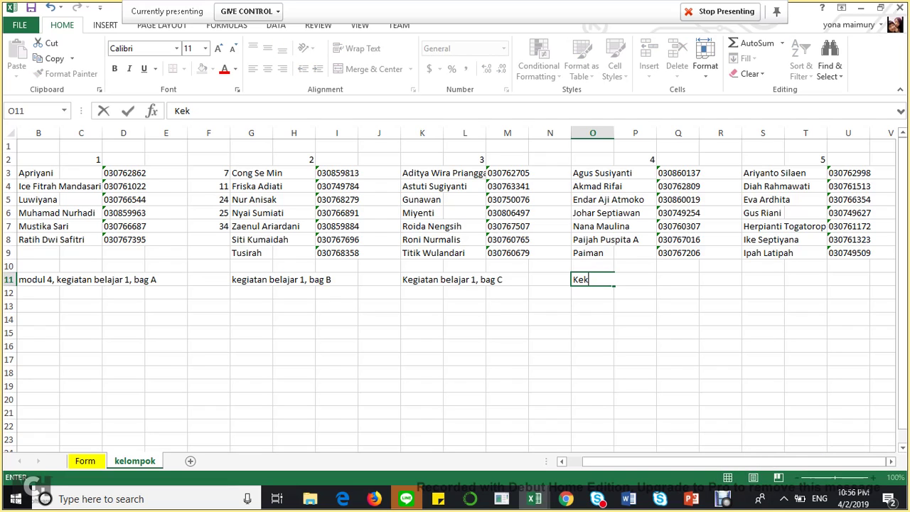
pyautogui.press('BackSpace')
pyautogui.write('giatan bel')
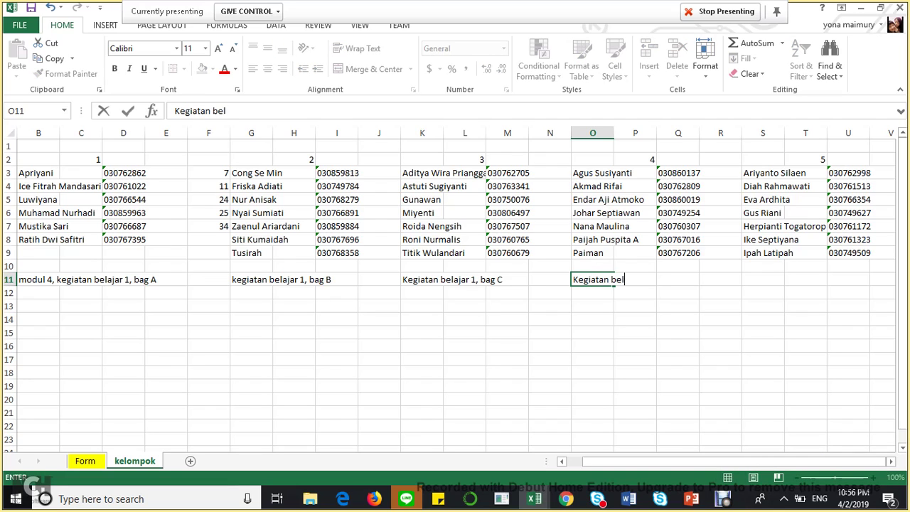
pyautogui.write('ajar 2, ')
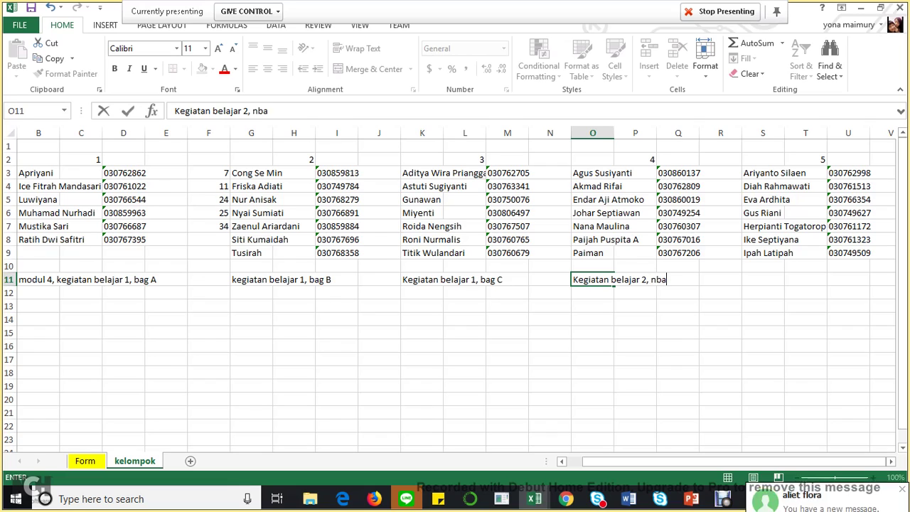
pyautogui.write('bag A')
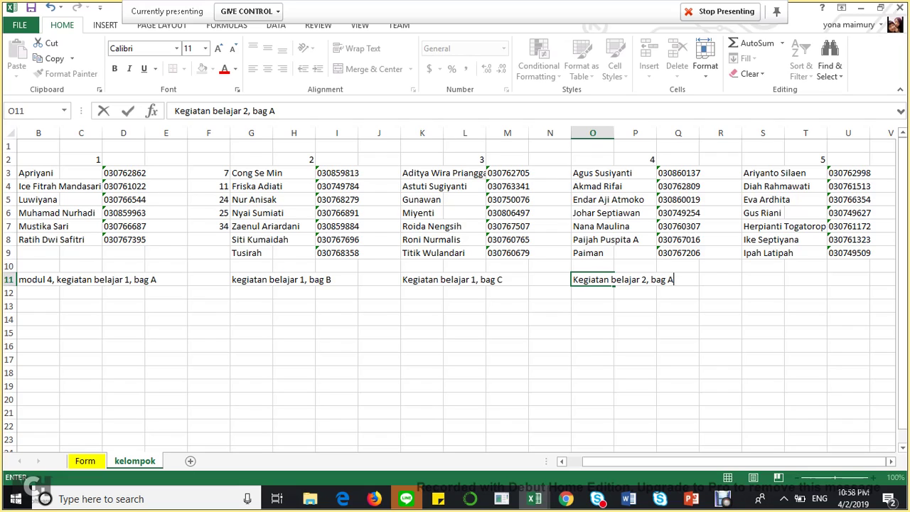
pyautogui.press('Right')
pyautogui.press('Left')
pyautogui.press('Left')
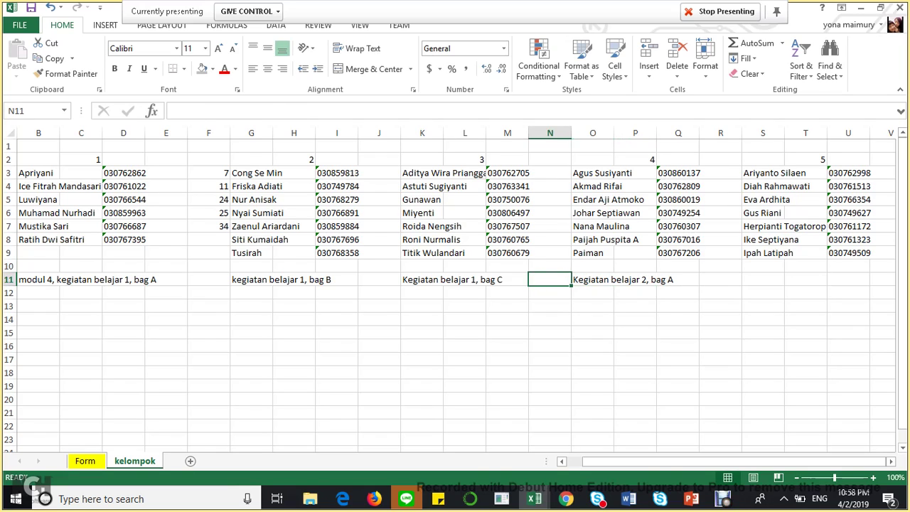
# - Copy the 'Kegiatan belajar 2, bag A' note from O11 into S11 for group 5
pyautogui.press('Right')
pyautogui.hotkey('ctrl', 'c')
pyautogui.press('Right')
pyautogui.press('Right')
pyautogui.press('Right')
pyautogui.press('Right')
pyautogui.press('Right')
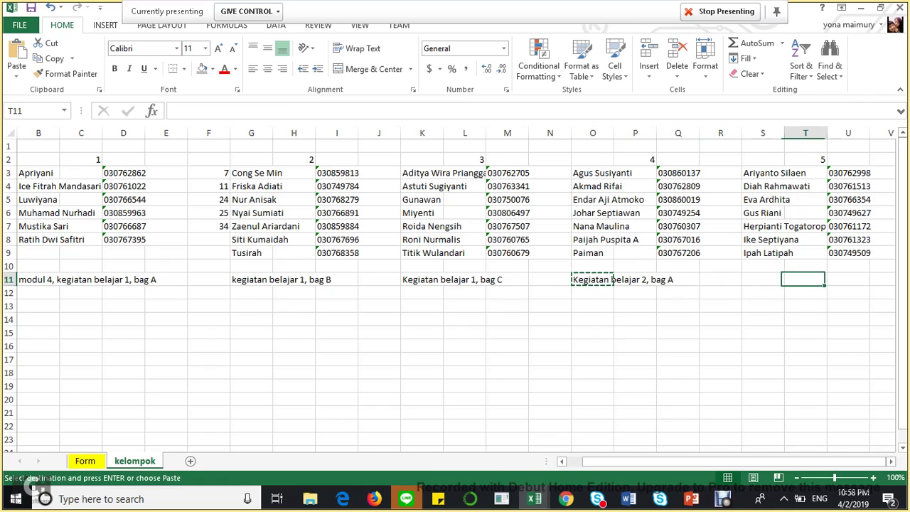
pyautogui.press('Left')
pyautogui.hotkey('ctrl', 'v')
pyautogui.press('Left')
pyautogui.press('Left')
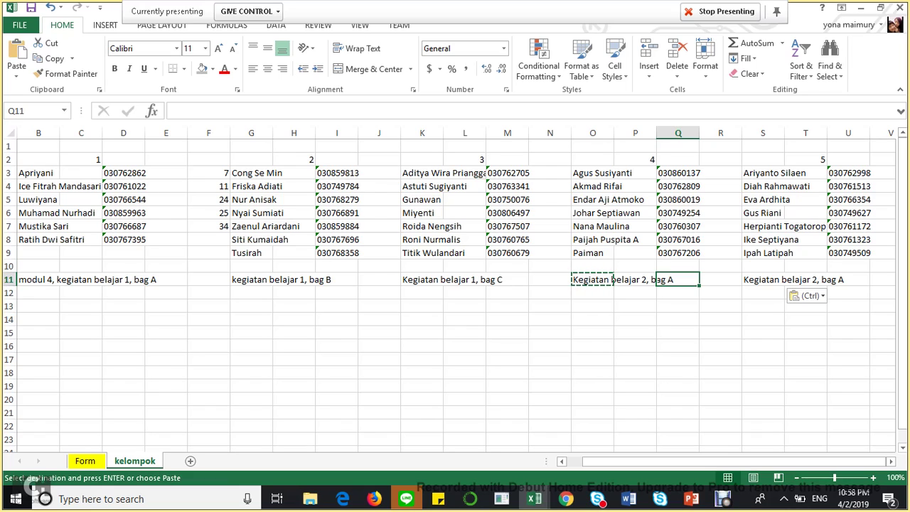
pyautogui.press('Down')
pyautogui.press('Down')
pyautogui.press('Left')
pyautogui.press('Down')
pyautogui.press('Left')
pyautogui.press('Left')
pyautogui.press('Left')
pyautogui.press('Left')
pyautogui.press('Left')
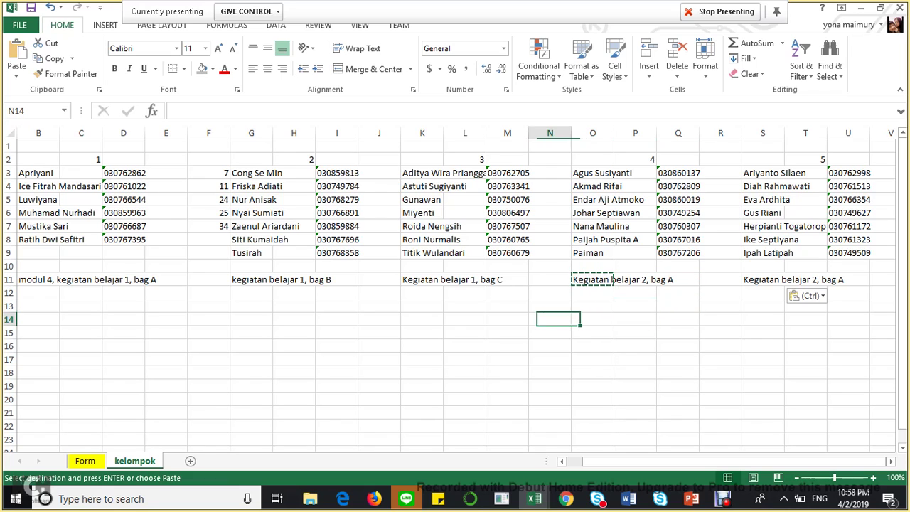
pyautogui.press('Down')
# - Enter the time limit '10-20 menit' in K17 below the group notes
pyautogui.write('20 MENI')
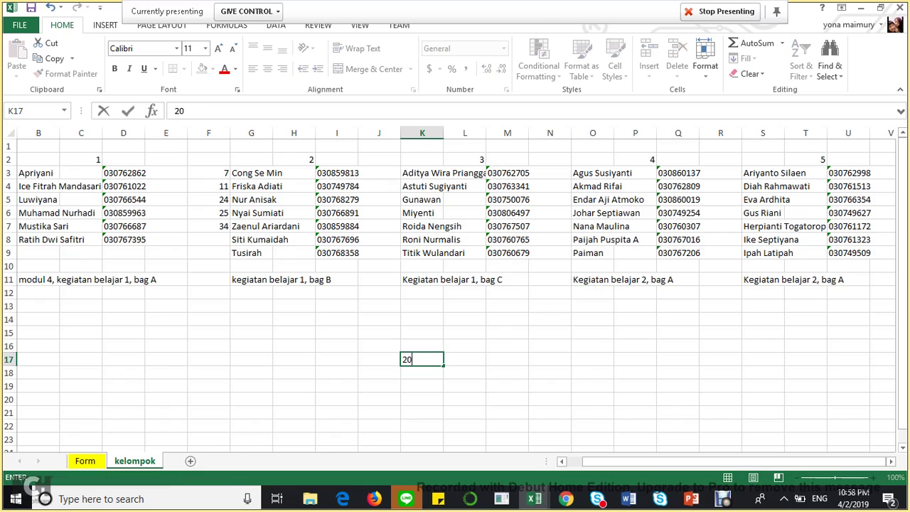
pyautogui.press('BackSpace')
pyautogui.press('BackSpace')
pyautogui.press('BackSpace')
pyautogui.press('BackSpace')
pyautogui.press('BackSpace')
pyautogui.press('BackSpace')
pyautogui.press('BackSpace')
pyautogui.write('10-20 menit')
pyautogui.press('Return')
pyautogui.click(465, 359)
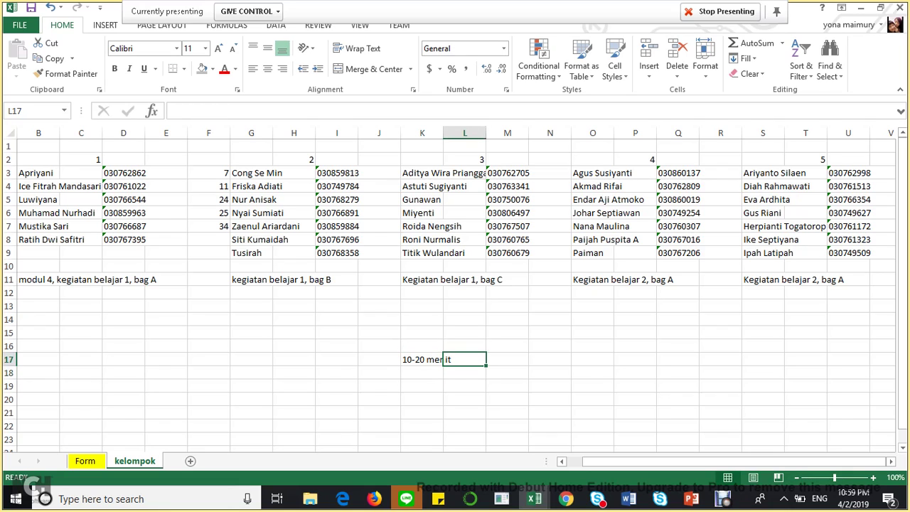
pyautogui.click(507, 359)
pyautogui.press('Down')
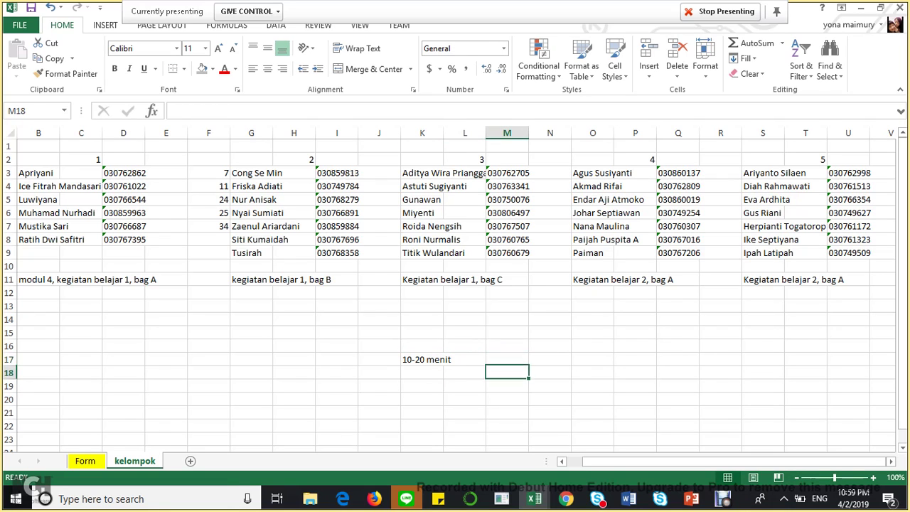
pyautogui.press('Left')
pyautogui.press('Left')
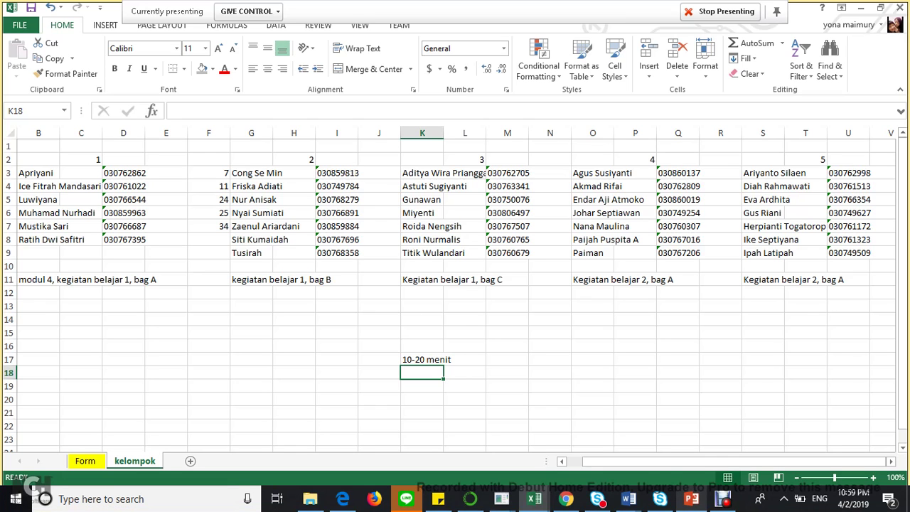
pyautogui.click(692, 498)
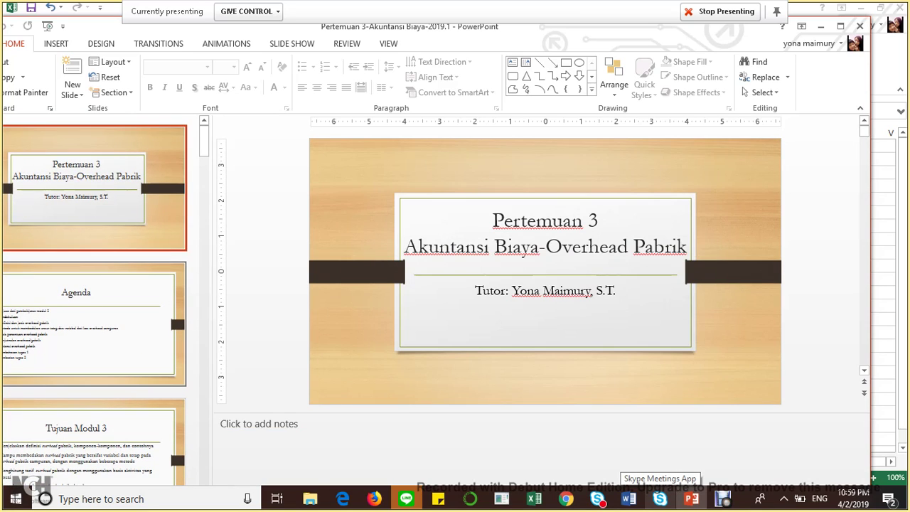
pyautogui.click(177, 304)
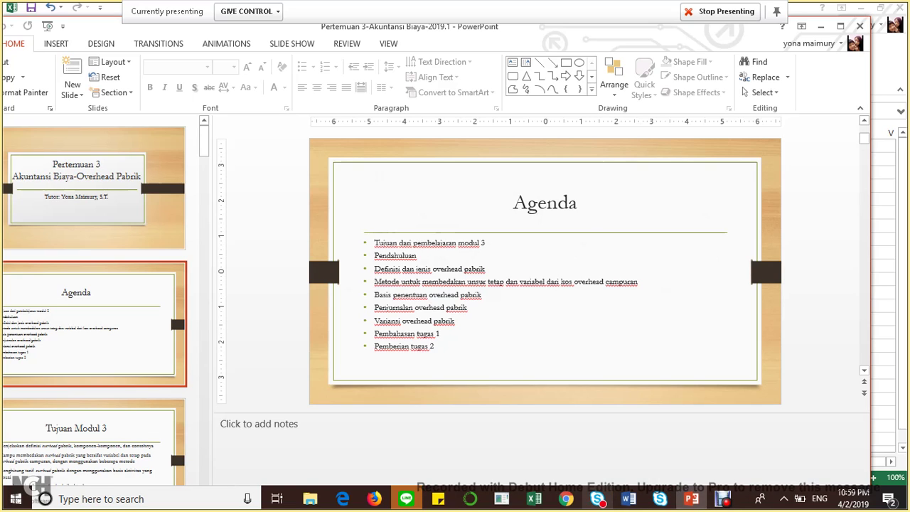
pyautogui.click(628, 498)
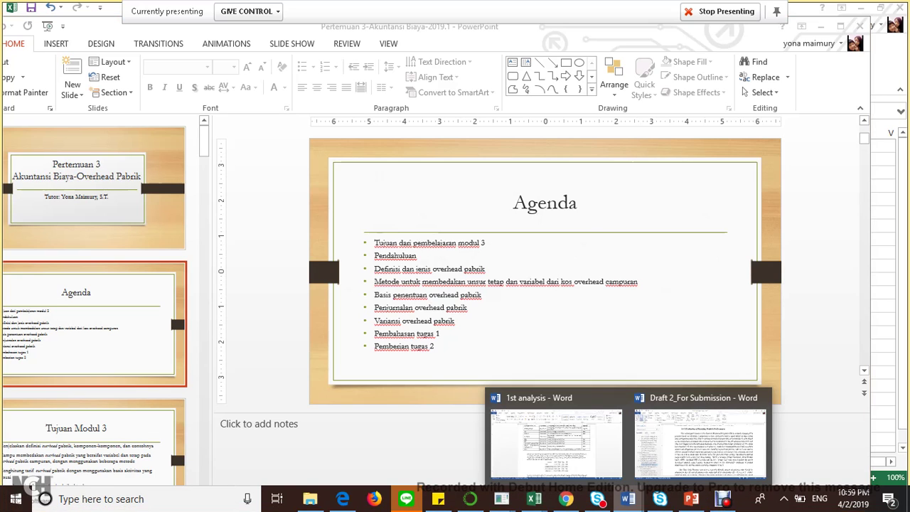
pyautogui.moveTo(534, 498)
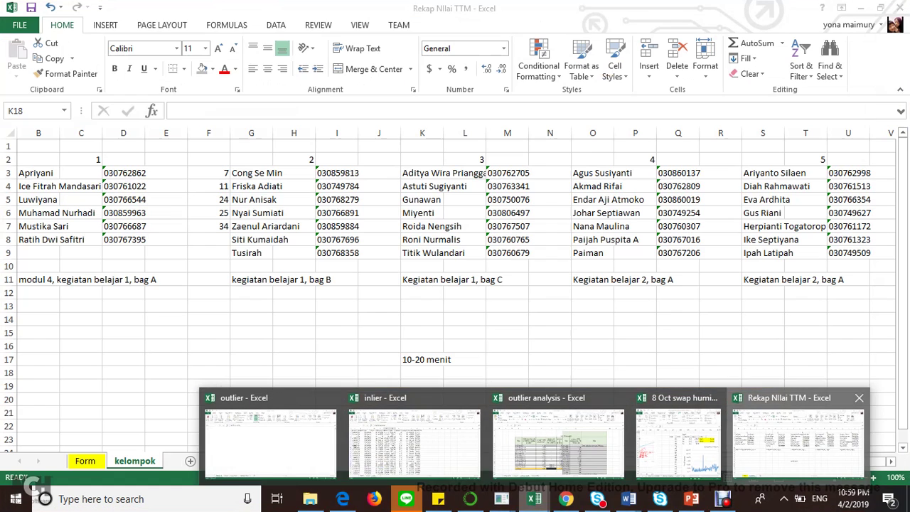
pyautogui.click(797, 441)
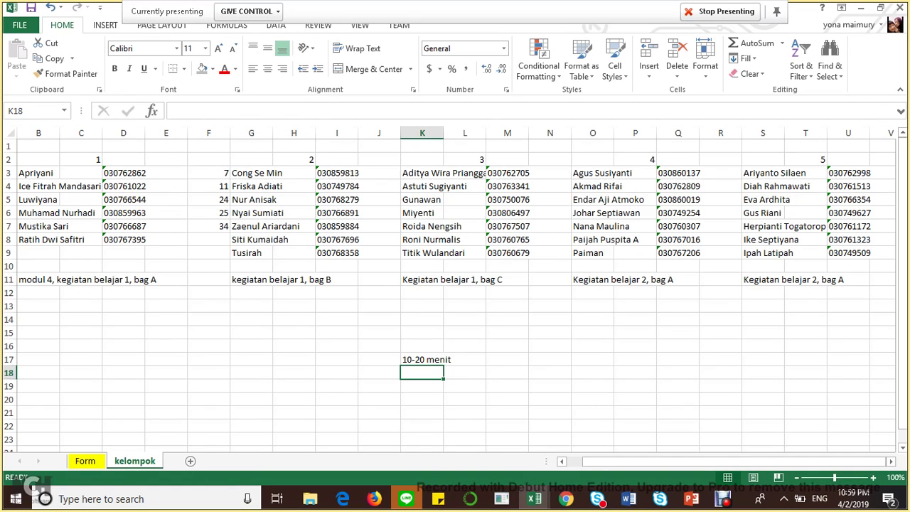
pyautogui.moveTo(42, 186); pyautogui.dragTo(640, 281)
pyautogui.press('Up')
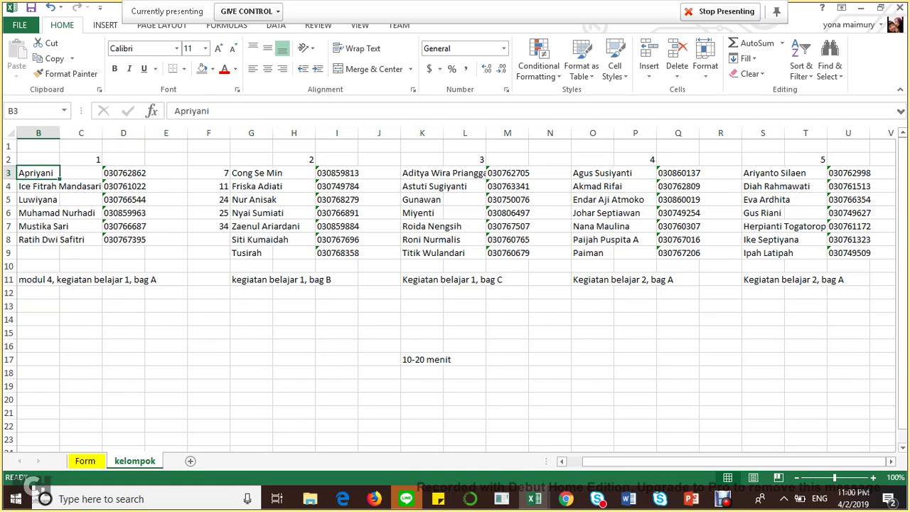
pyautogui.press('Right')
pyautogui.press('Right')
pyautogui.press('Right')
pyautogui.press('Right')
pyautogui.press('Right')
pyautogui.press('Right')
pyautogui.press('Right')
pyautogui.press('Right')
pyautogui.press('Right')
pyautogui.press('Right')
pyautogui.press('Right')
pyautogui.press('Right')
pyautogui.press('Right')
pyautogui.press('Right')
pyautogui.press('Right')
pyautogui.press('Right')
pyautogui.press('Right')
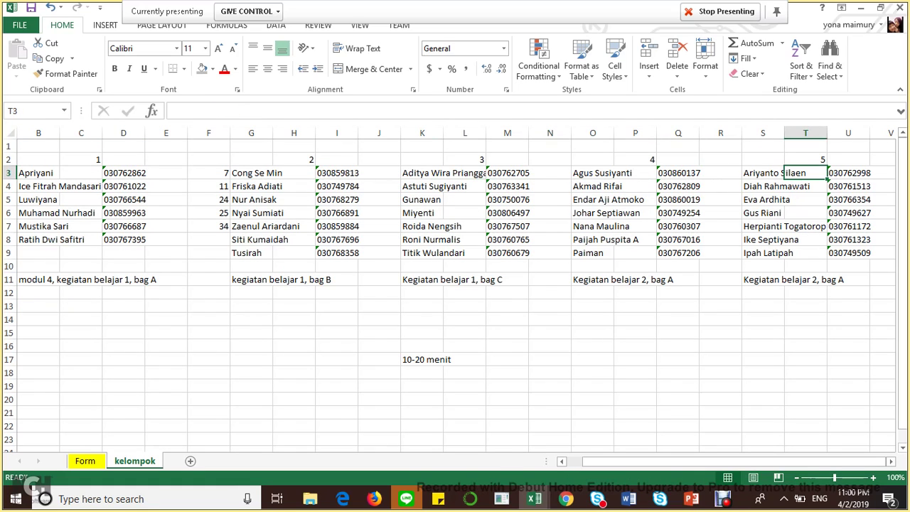
pyautogui.press('Left')
pyautogui.press('Left')
pyautogui.press('Left')
pyautogui.press('Left')
pyautogui.press('Left')
pyautogui.press('Left')
pyautogui.press('Left')
pyautogui.press('Left')
pyautogui.press('Left')
pyautogui.press('Left')
pyautogui.press('Left')
pyautogui.press('Left')
pyautogui.press('Left')
pyautogui.press('Left')
pyautogui.press('Left')
pyautogui.press('Left')
pyautogui.press('Left')
pyautogui.press('Left')
pyautogui.press('Down')
pyautogui.press('Right')
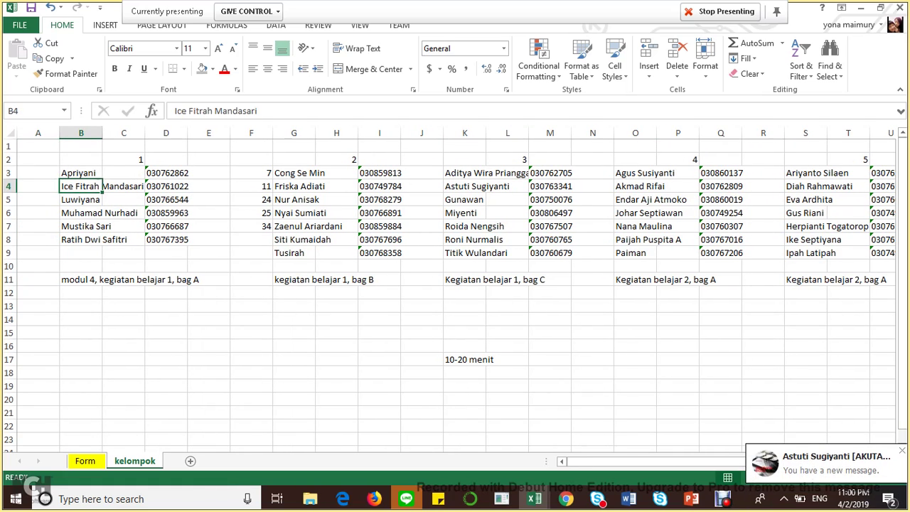
pyautogui.press('Up')
pyautogui.press('Right')
pyautogui.press('Right')
pyautogui.press('Right')
pyautogui.press('Right')
pyautogui.press('Right')
pyautogui.press('Right')
pyautogui.press('Right')
pyautogui.press('Right')
pyautogui.press('Right')
pyautogui.press('Right')
pyautogui.press('Right')
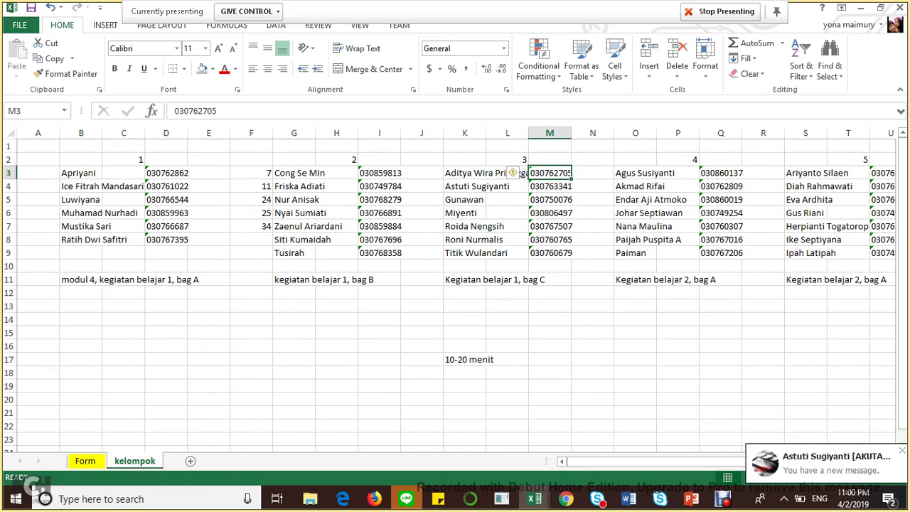
pyautogui.press('Right')
pyautogui.press('Right')
pyautogui.press('Right')
pyautogui.press('Right')
pyautogui.press('Right')
pyautogui.press('Right')
pyautogui.press('Right')
pyautogui.press('Left')
pyautogui.press('Left')
pyautogui.press('Left')
pyautogui.press('Left')
pyautogui.press('Left')
pyautogui.press('Left')
pyautogui.press('Left')
pyautogui.press('Left')
pyautogui.press('Left')
pyautogui.press('Left')
pyautogui.press('Left')
pyautogui.press('Left')
pyautogui.press('Left')
pyautogui.press('Left')
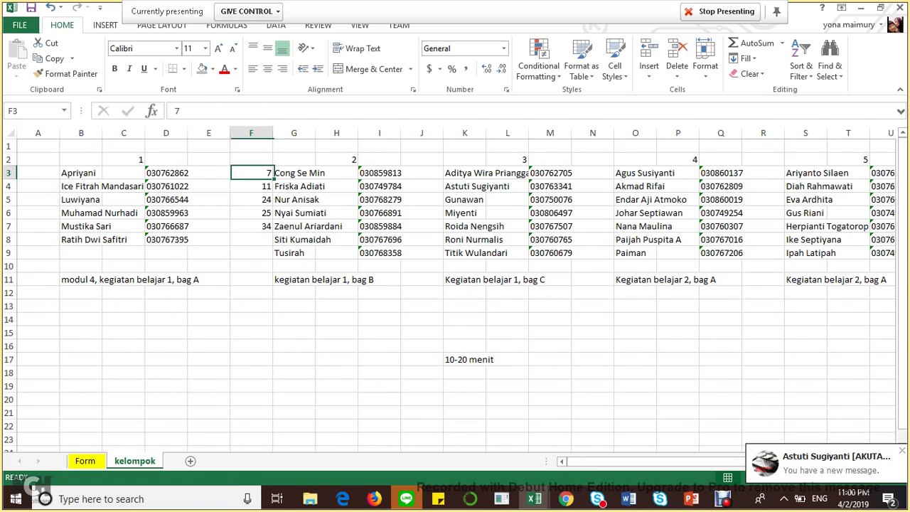
pyautogui.press('Right')
pyautogui.press('Down')
pyautogui.press('Down')
pyautogui.press('Down')
pyautogui.press('Down')
pyautogui.press('Down')
pyautogui.press('Down')
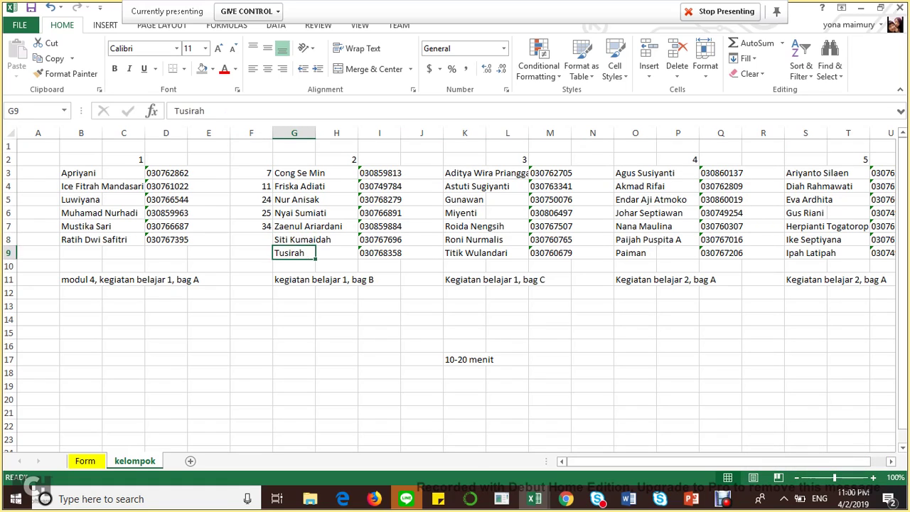
pyautogui.press('Down')
pyautogui.press('Up')
pyautogui.press('Up')
pyautogui.press('Right')
pyautogui.press('Right')
pyautogui.press('Right')
pyautogui.press('Right')
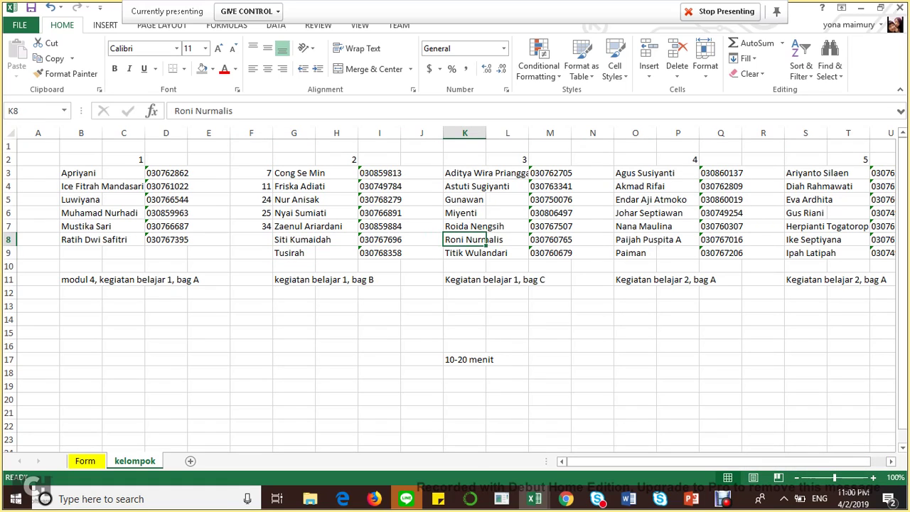
pyautogui.press('Down')
pyautogui.press('Right')
pyautogui.press('Right')
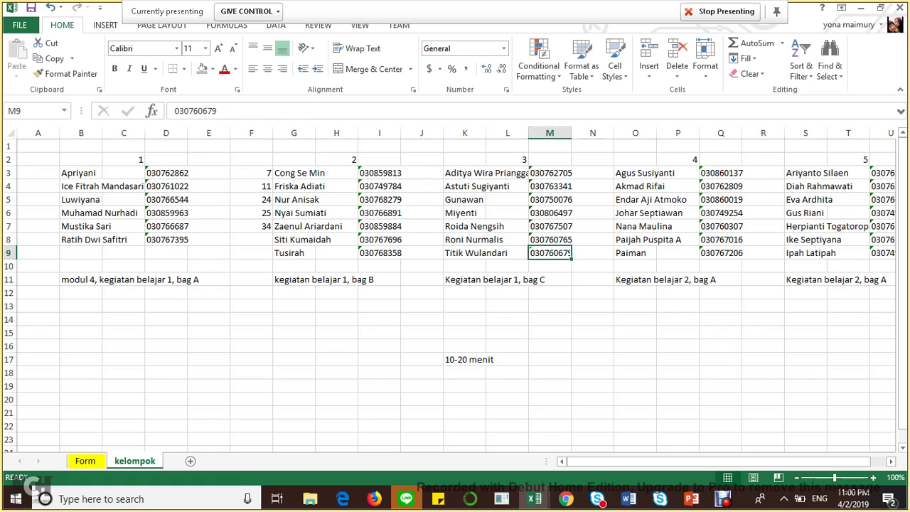
pyautogui.press('Right')
pyautogui.press('Right')
pyautogui.press('Right')
pyautogui.press('Left')
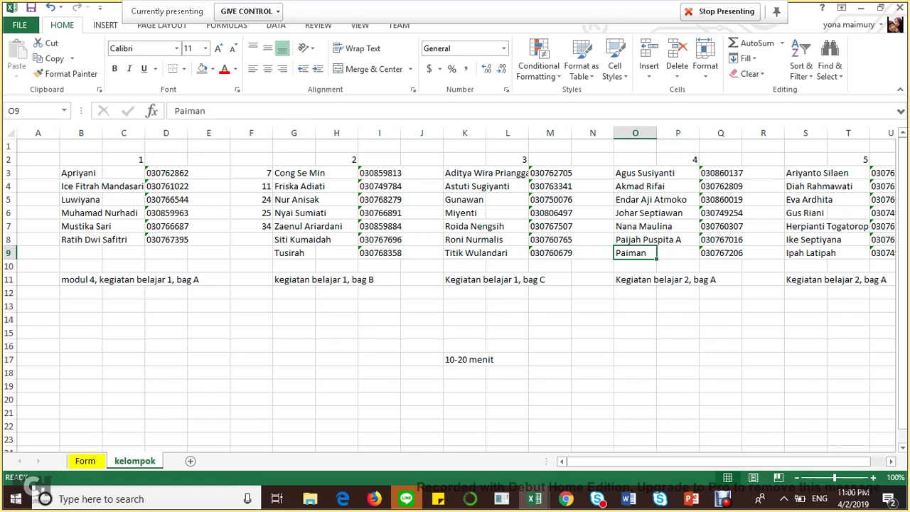
pyautogui.press('Right')
pyautogui.press('Right')
pyautogui.press('Right')
pyautogui.press('Right')
pyautogui.press('Right')
pyautogui.press('Right')
pyautogui.press('Right')
pyautogui.press('Left')
pyautogui.press('Left')
pyautogui.press('Left')
pyautogui.press('Left')
pyautogui.press('Left')
pyautogui.press('Left')
pyautogui.press('Left')
pyautogui.press('Left')
pyautogui.press('Left')
pyautogui.press('Left')
pyautogui.press('Left')
pyautogui.press('Left')
pyautogui.press('Left')
pyautogui.press('Left')
pyautogui.press('Left')
pyautogui.press('Left')
pyautogui.press('Left')
pyautogui.press('Left')
pyautogui.press('Left')
pyautogui.press('Left')
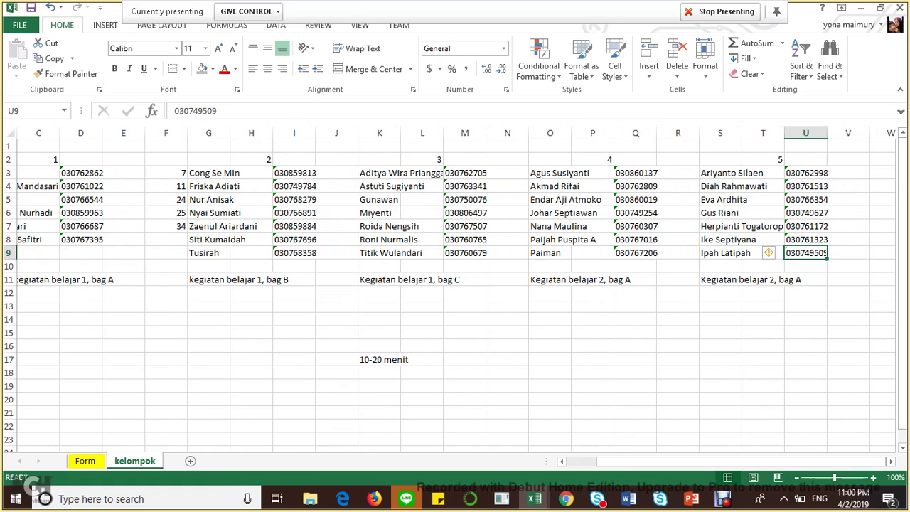
pyautogui.press('Left')
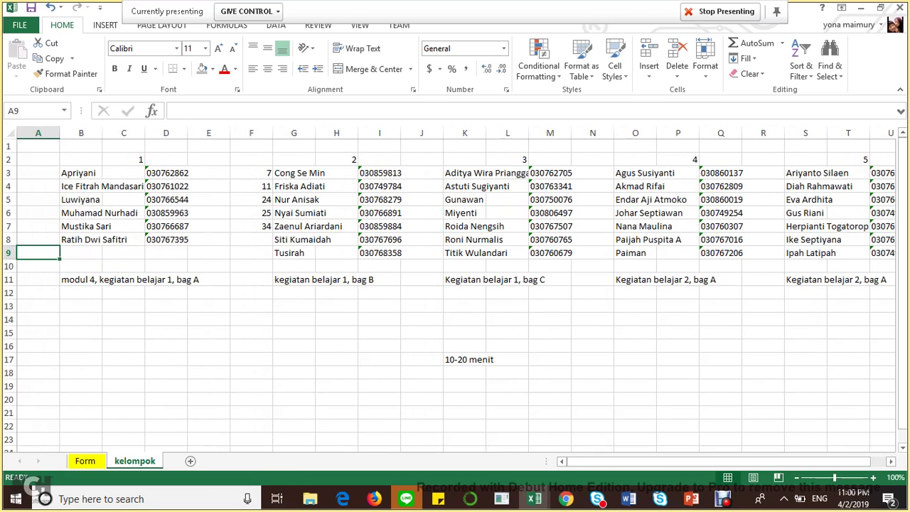
pyautogui.press('Right')
pyautogui.press('Right')
pyautogui.press('Right')
pyautogui.press('Right')
pyautogui.press('Right')
pyautogui.press('Right')
pyautogui.press('Right')
pyautogui.press('Right')
pyautogui.press('Right')
pyautogui.press('Right')
pyautogui.press('Right')
pyautogui.press('Right')
pyautogui.press('Right')
pyautogui.press('Right')
pyautogui.press('Right')
pyautogui.press('Right')
pyautogui.press('Right')
pyautogui.press('Right')
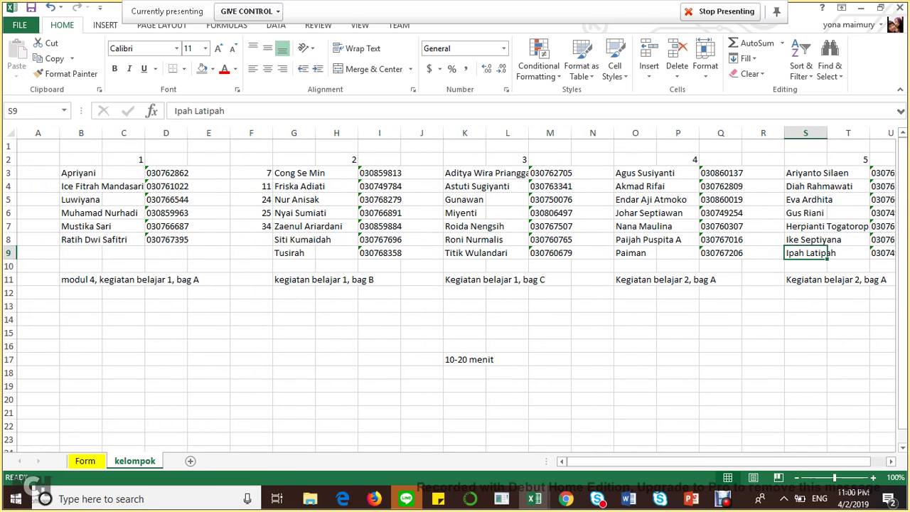
pyautogui.press('Right')
pyautogui.press('Right')
pyautogui.press('Left')
pyautogui.press('Left')
pyautogui.press('Left')
pyautogui.press('Left')
pyautogui.press('Left')
pyautogui.press('Left')
pyautogui.press('Left')
pyautogui.press('Left')
pyautogui.press('Left')
pyautogui.press('Left')
pyautogui.press('Left')
pyautogui.press('Left')
pyautogui.press('Left')
pyautogui.press('Left')
pyautogui.press('Left')
pyautogui.press('Left')
pyautogui.press('Left')
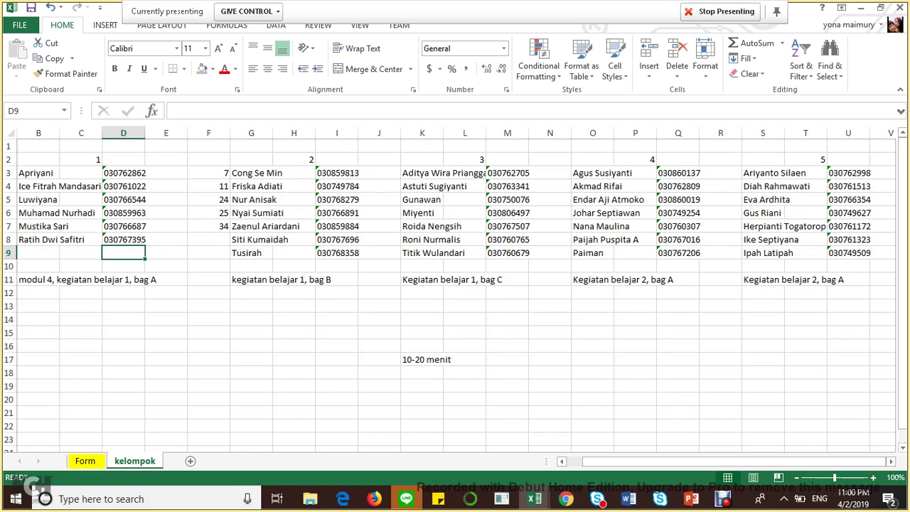
pyautogui.press('Up')
pyautogui.press('Left')
pyautogui.press('Right')
pyautogui.press('Right')
pyautogui.press('Right')
pyautogui.press('Right')
pyautogui.press('Right')
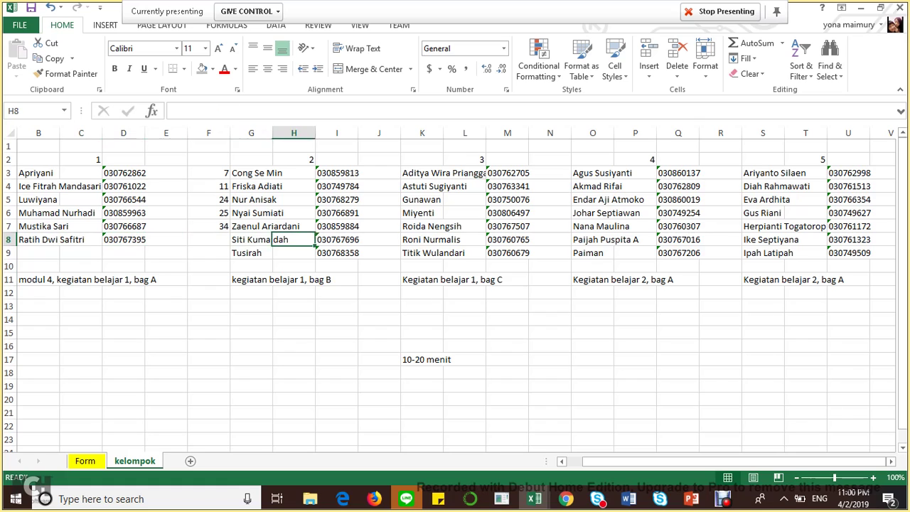
pyautogui.press('Left')
pyautogui.press('Left')
pyautogui.press('Left')
pyautogui.press('Left')
pyautogui.press('Left')
pyautogui.press('Left')
pyautogui.press('Left')
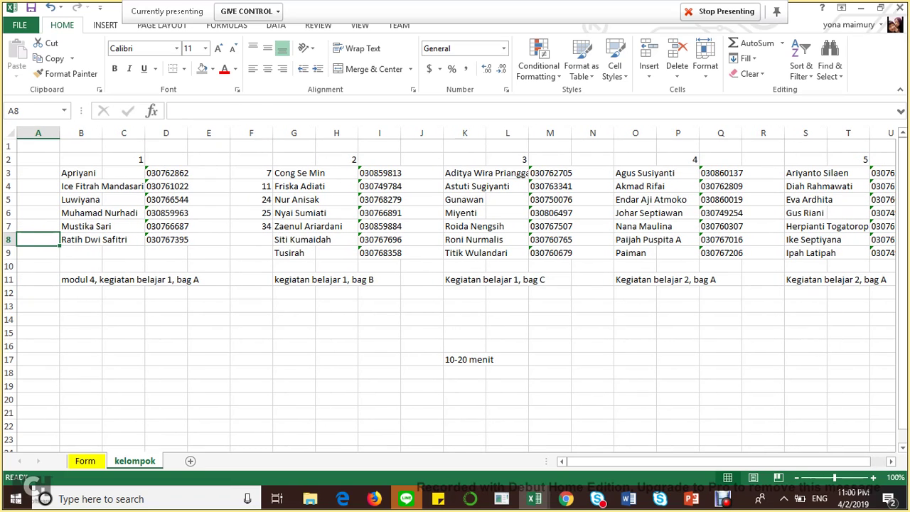
pyautogui.press('Right')
pyautogui.press('Right')
pyautogui.press('Right')
pyautogui.press('Right')
pyautogui.press('Right')
pyautogui.press('Right')
pyautogui.press('Right')
pyautogui.press('Right')
pyautogui.press('Right')
pyautogui.press('Right')
pyautogui.press('Right')
pyautogui.press('Right')
pyautogui.press('Right')
pyautogui.press('Right')
pyautogui.press('Right')
pyautogui.press('Right')
pyautogui.press('Right')
pyautogui.press('Right')
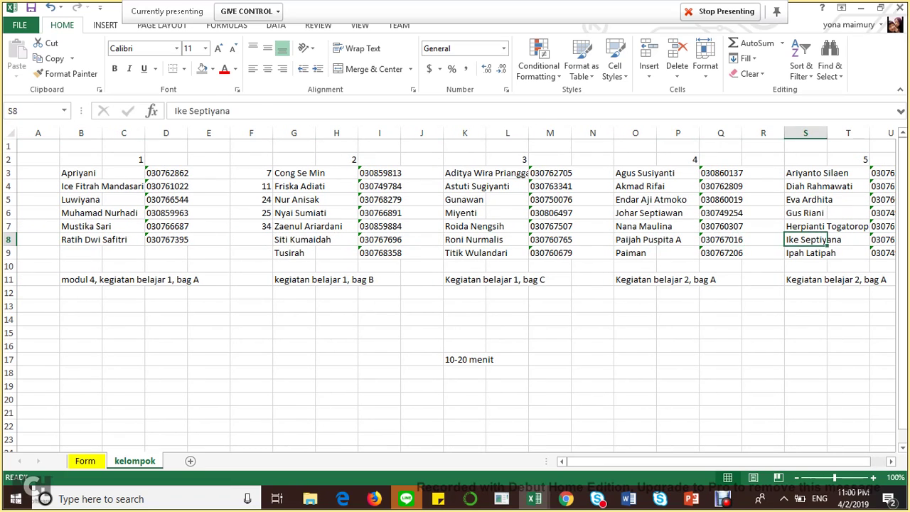
pyautogui.press('Right')
pyautogui.press('Right')
pyautogui.press('Right')
pyautogui.press('Left')
pyautogui.press('Left')
pyautogui.press('Left')
pyautogui.press('Left')
pyautogui.press('Left')
pyautogui.press('Left')
pyautogui.press('Left')
pyautogui.press('Left')
pyautogui.press('Left')
pyautogui.press('Left')
pyautogui.press('Left')
pyautogui.press('Left')
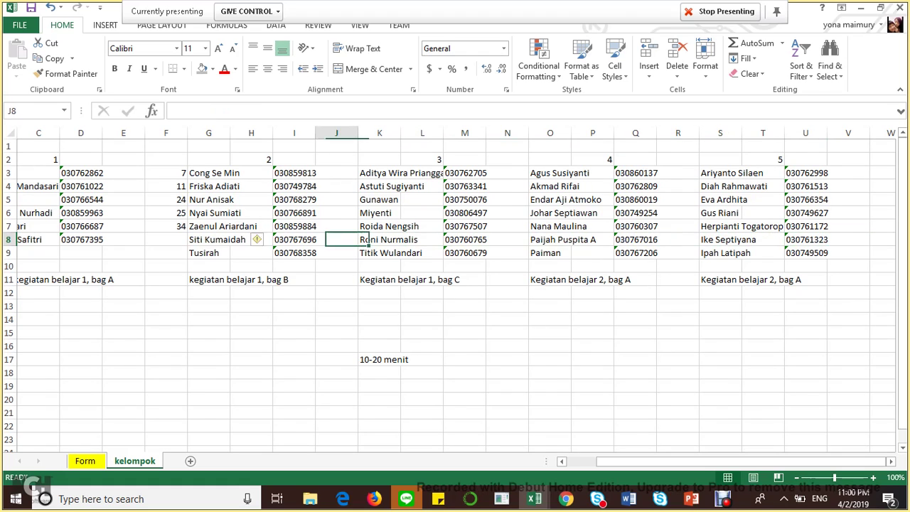
pyautogui.press('Home')
pyautogui.press('Right')
pyautogui.press('Right')
pyautogui.press('Right')
pyautogui.press('Right')
pyautogui.press('Right')
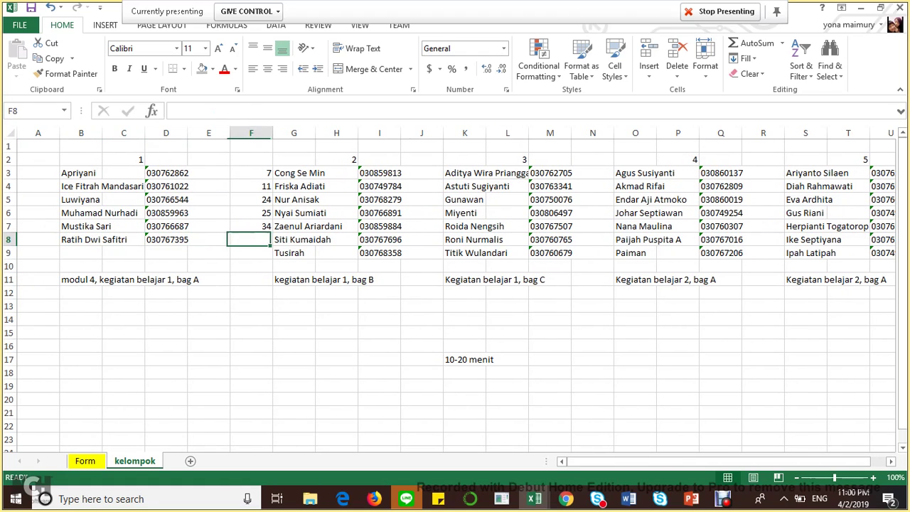
pyautogui.press('Right')
pyautogui.press('Right')
pyautogui.press('Right')
pyautogui.press('Right')
pyautogui.press('Right')
pyautogui.press('Right')
pyautogui.press('Right')
pyautogui.press('Right')
pyautogui.press('Right')
pyautogui.press('Right')
pyautogui.press('Right')
pyautogui.press('Right')
pyautogui.press('Right')
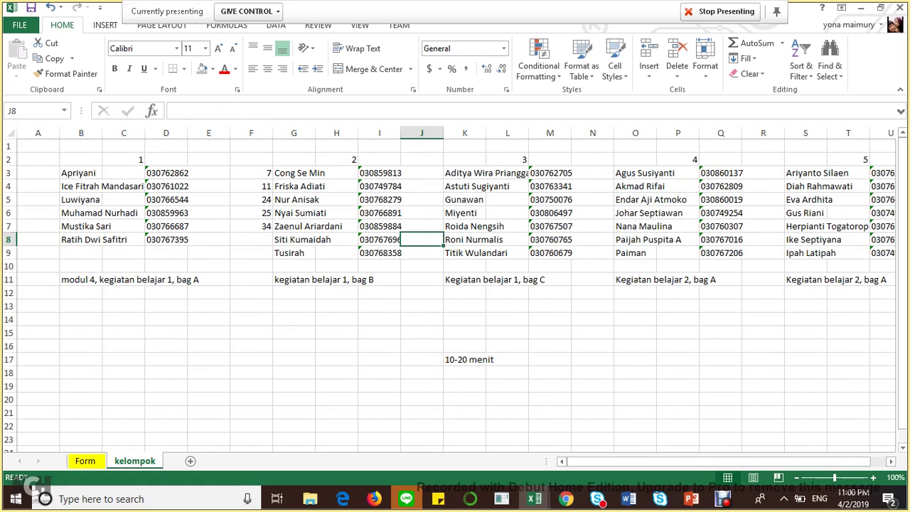
pyautogui.press('Right')
pyautogui.press('Right')
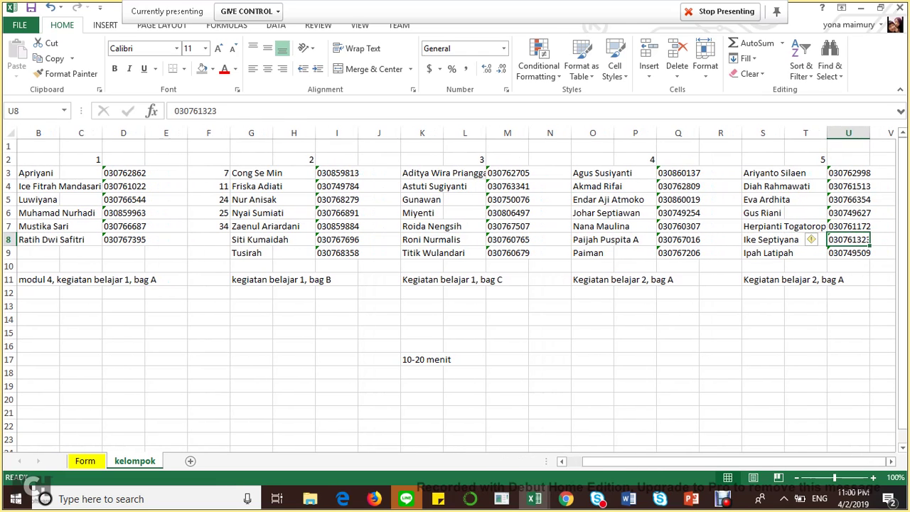
pyautogui.press('Down')
pyautogui.press('Down')
pyautogui.press('Down')
pyautogui.press('Down')
pyautogui.press('Down')
pyautogui.press('Down')
pyautogui.press('Down')
pyautogui.press('Down')
pyautogui.press('Down')
pyautogui.press('Left')
pyautogui.press('Left')
pyautogui.press('Left')
pyautogui.press('Left')
pyautogui.press('Left')
pyautogui.press('Left')
pyautogui.press('Left')
pyautogui.press('Left')
pyautogui.press('Left')
pyautogui.press('Left')
pyautogui.press('Left')
pyautogui.press('Left')
pyautogui.press('Left')
pyautogui.press('Left')
pyautogui.press('Left')
pyautogui.press('Left')
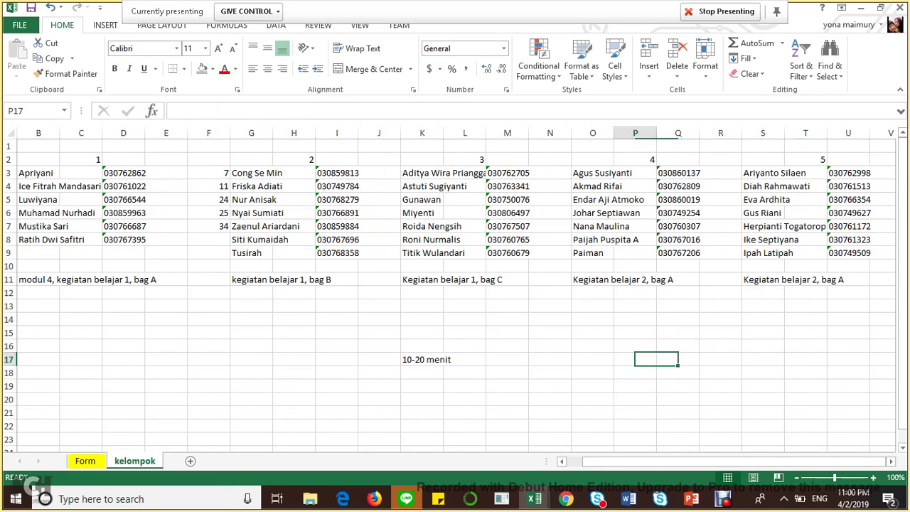
pyautogui.press('Up')
pyautogui.press('Left')
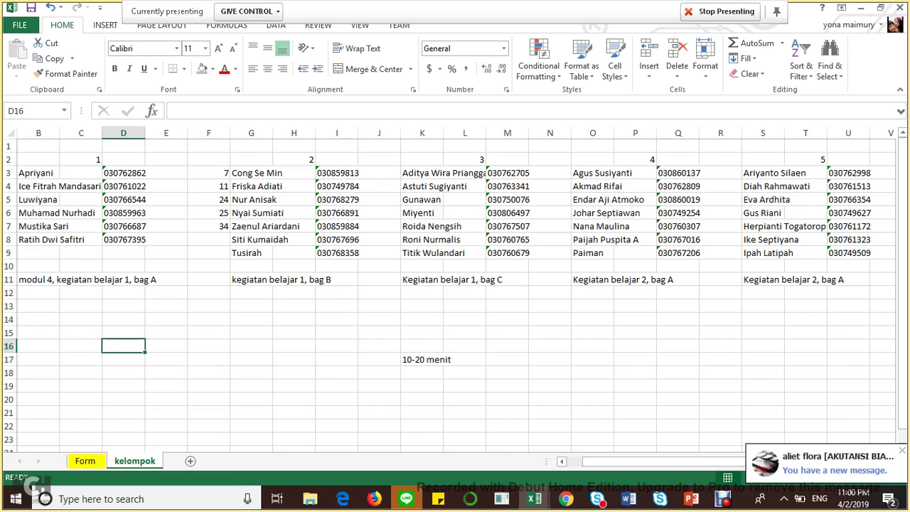
pyautogui.press('Left')
pyautogui.press('Left')
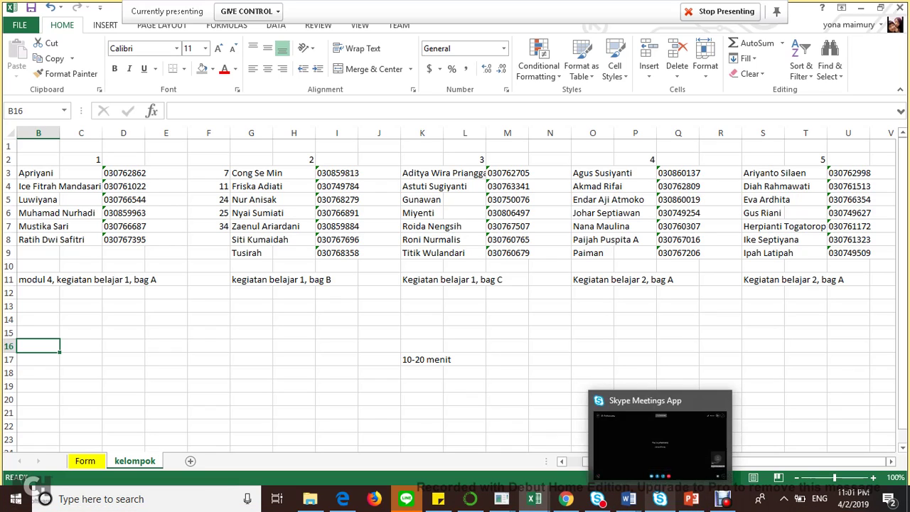
pyautogui.moveTo(660, 499)
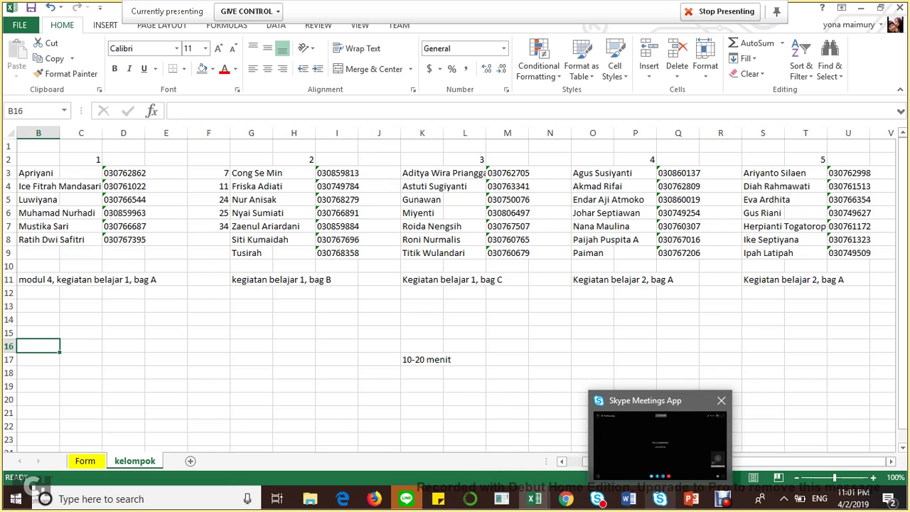
pyautogui.click(660, 441)
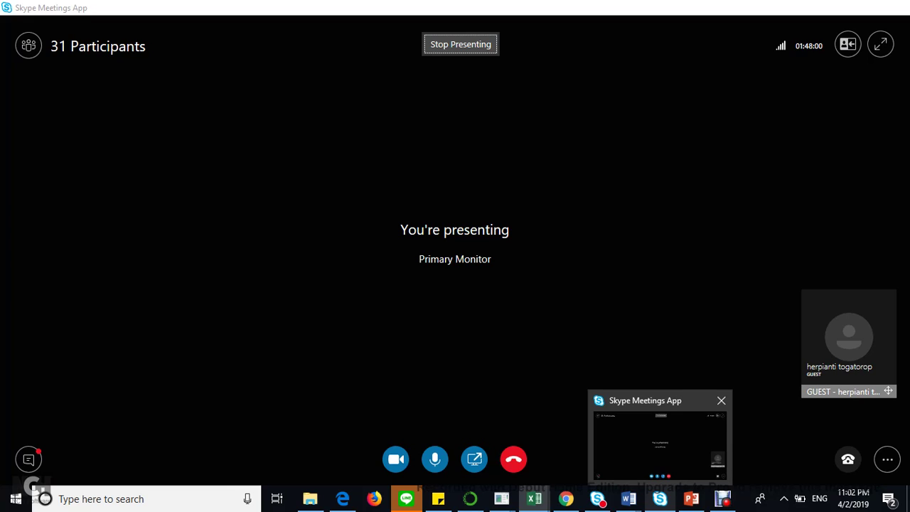
pyautogui.moveTo(415, 434)
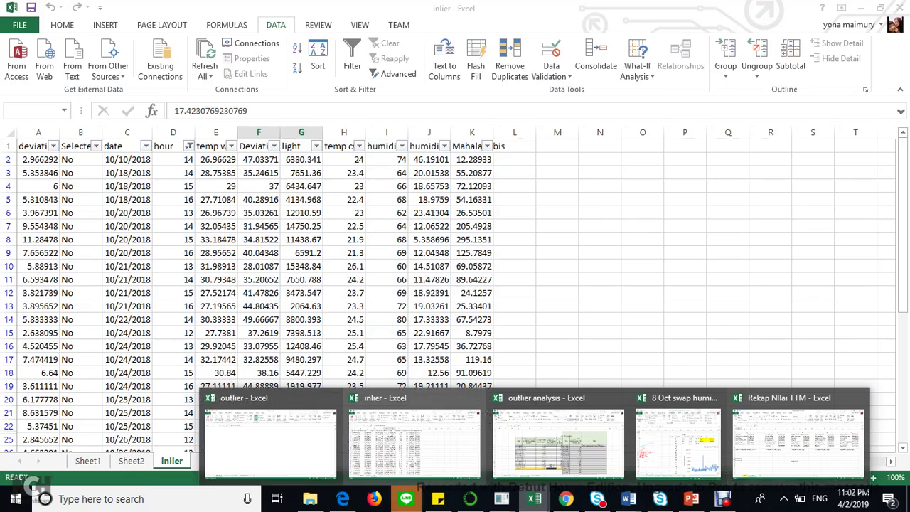
# - Bring File Explorer forward and show the USB Drive (F:) listing
pyautogui.moveTo(406, 499)
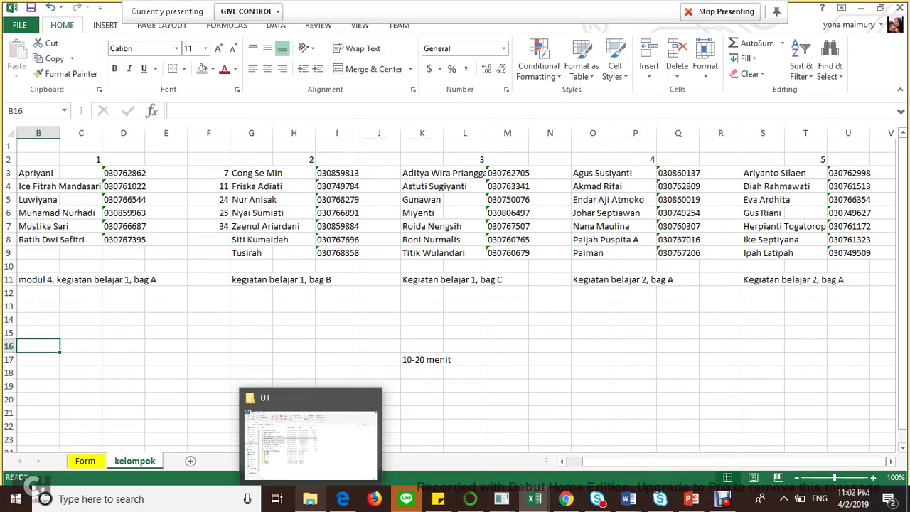
pyautogui.click(310, 498)
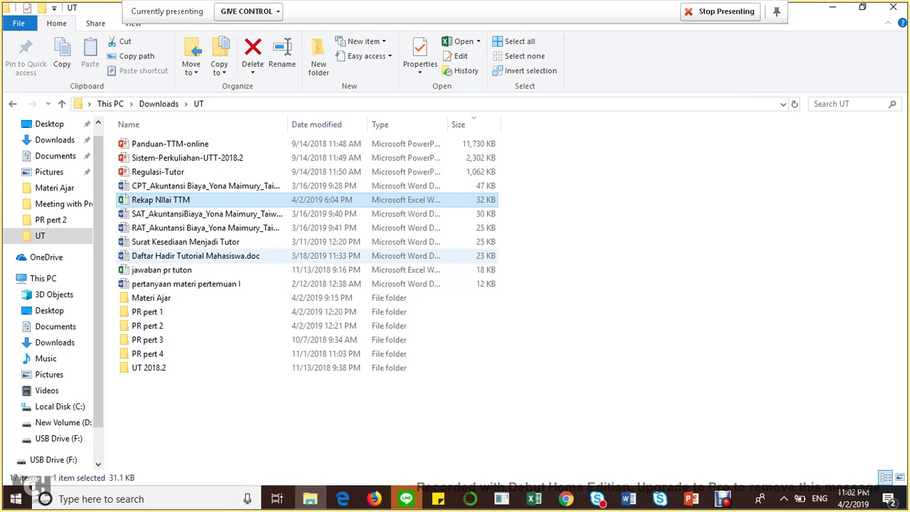
pyautogui.scroll(-1, 43, 359)
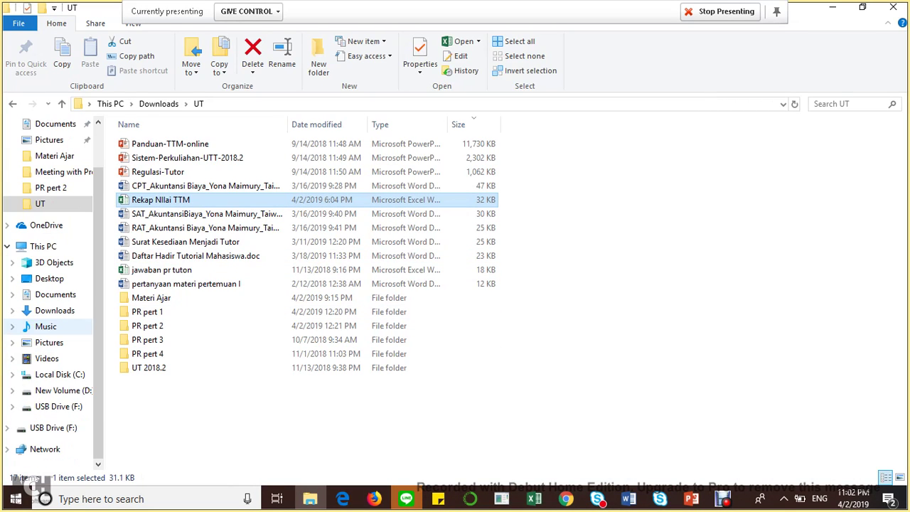
pyautogui.click(50, 428)
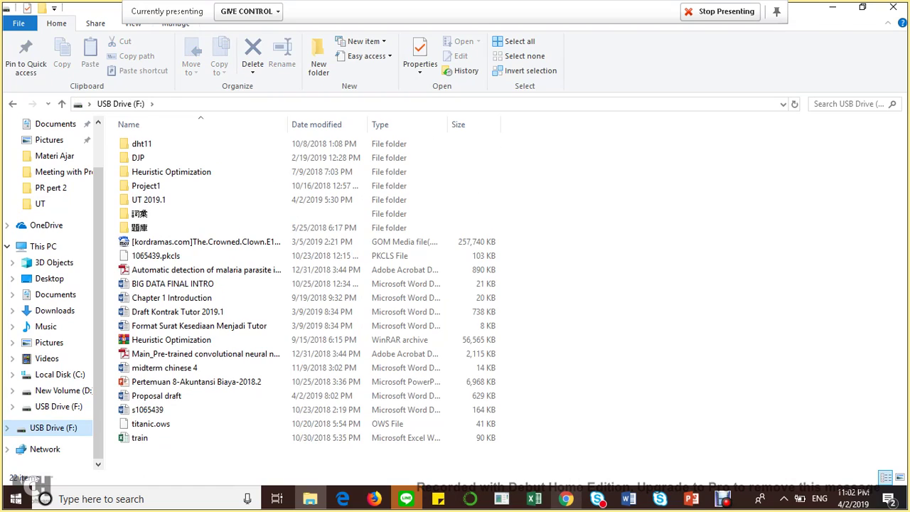
# - Return to the Skype meeting and show its 31-person participant list
pyautogui.click(566, 499)
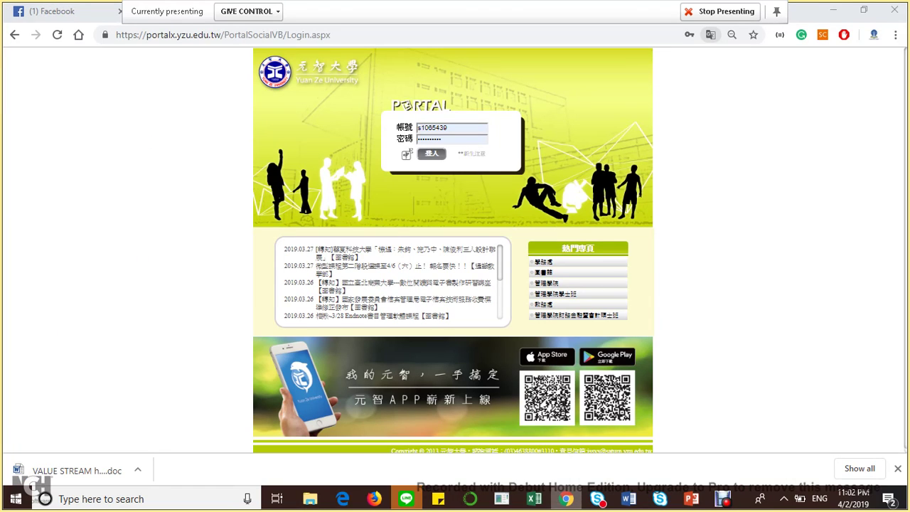
pyautogui.click(660, 499)
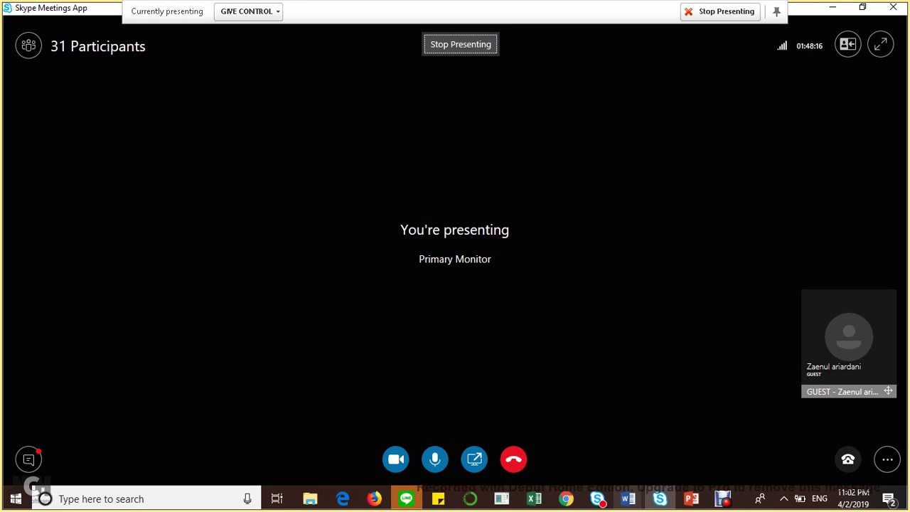
pyautogui.click(28, 45)
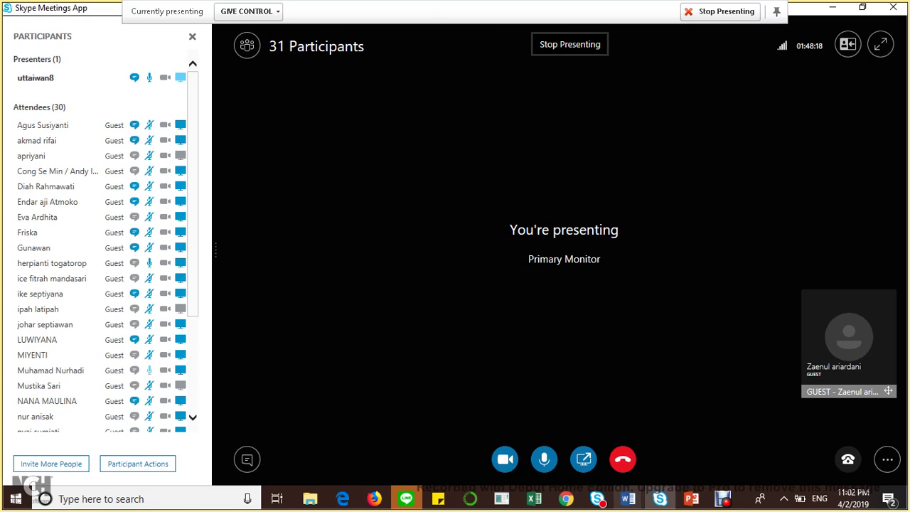